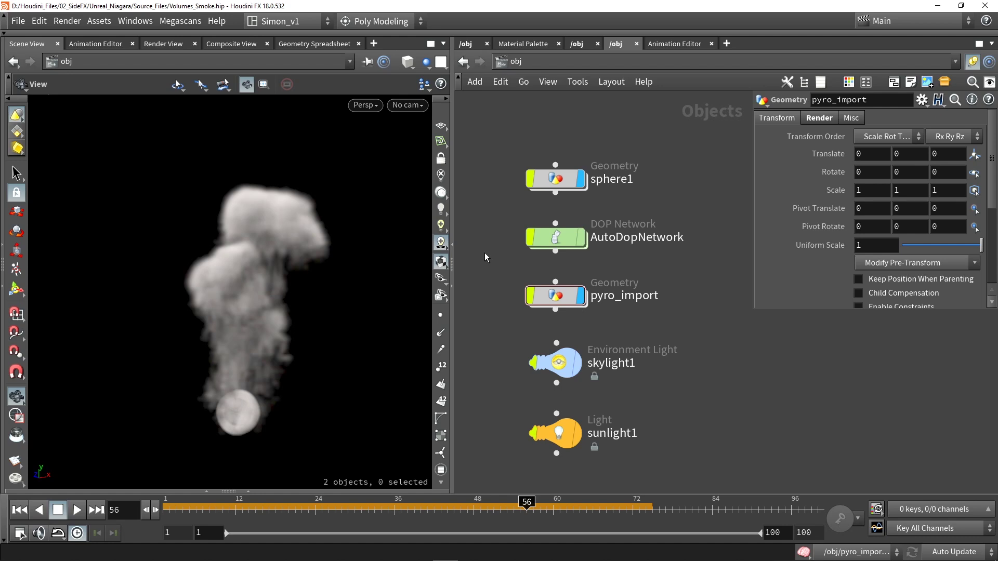
Rewind and play the smoke simulation, stopping around frame 50
left_click_drag(183, 506, 156, 504)
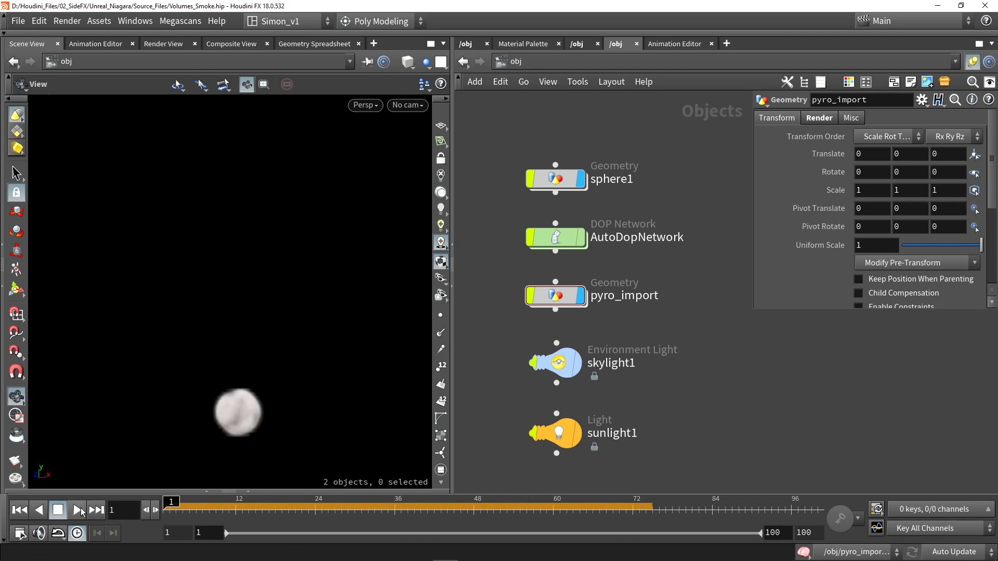
left_click(77, 510)
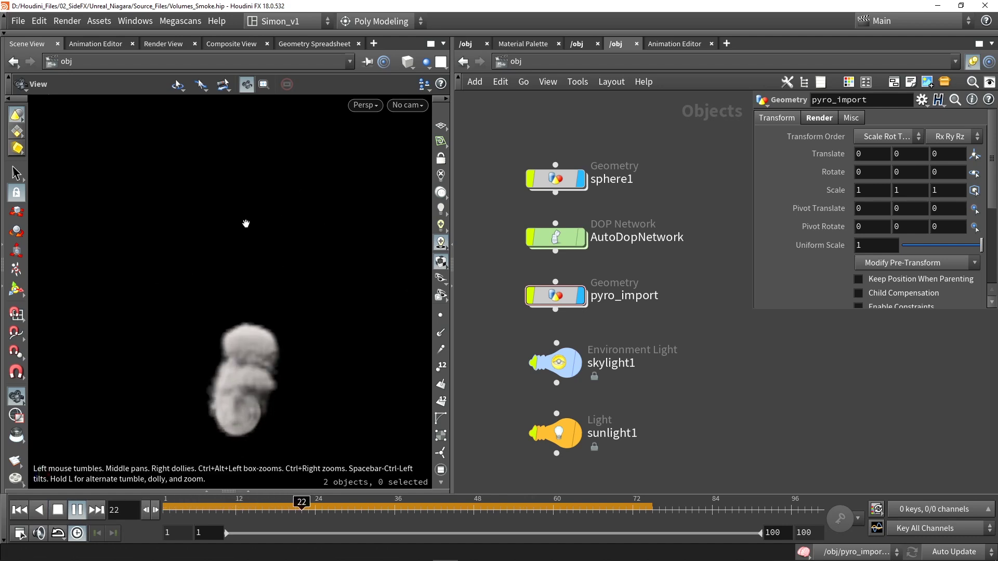
key("Up")
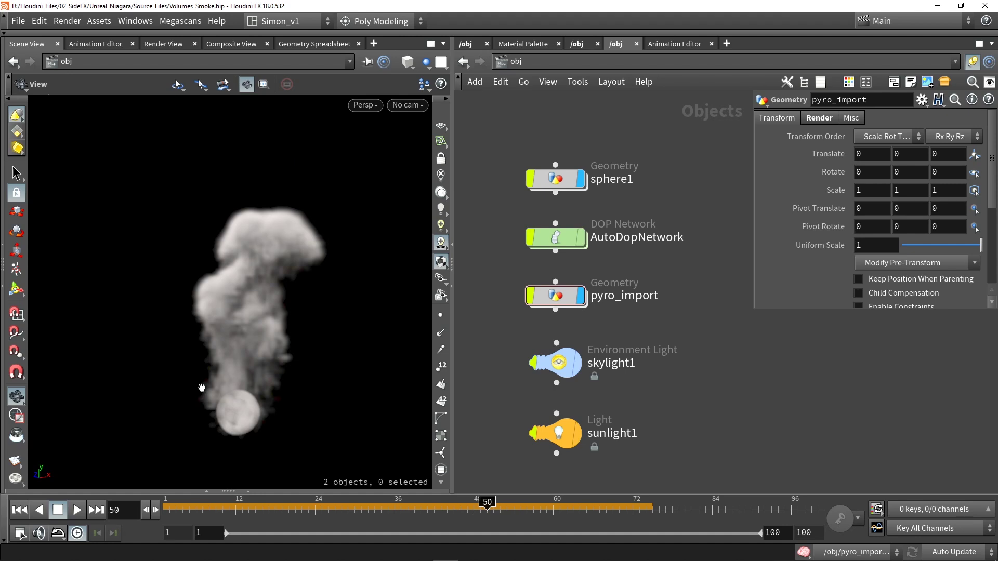
Enter the pyro_import network and replay the smoke simulation from the start
double_click(555, 296)
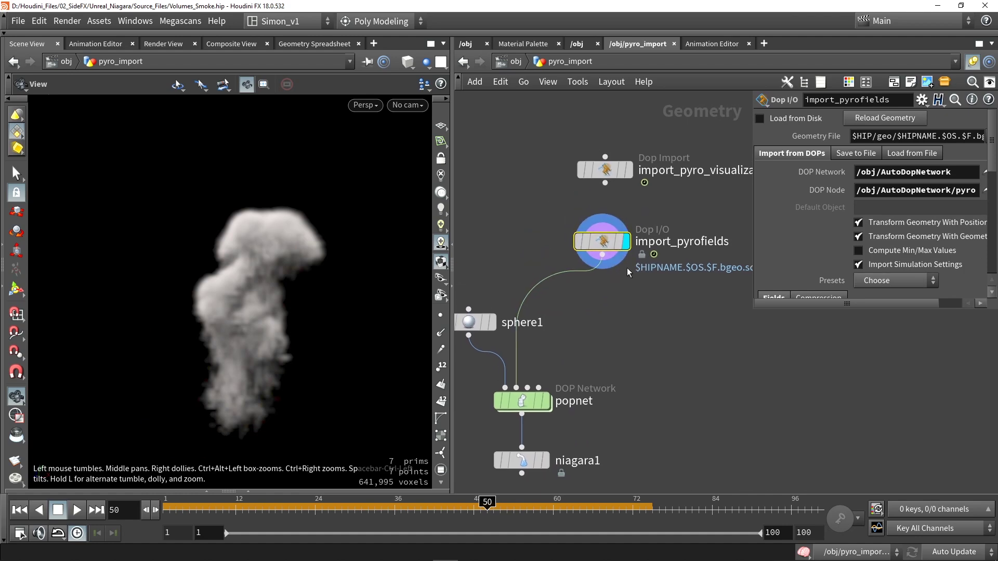
left_click(176, 506)
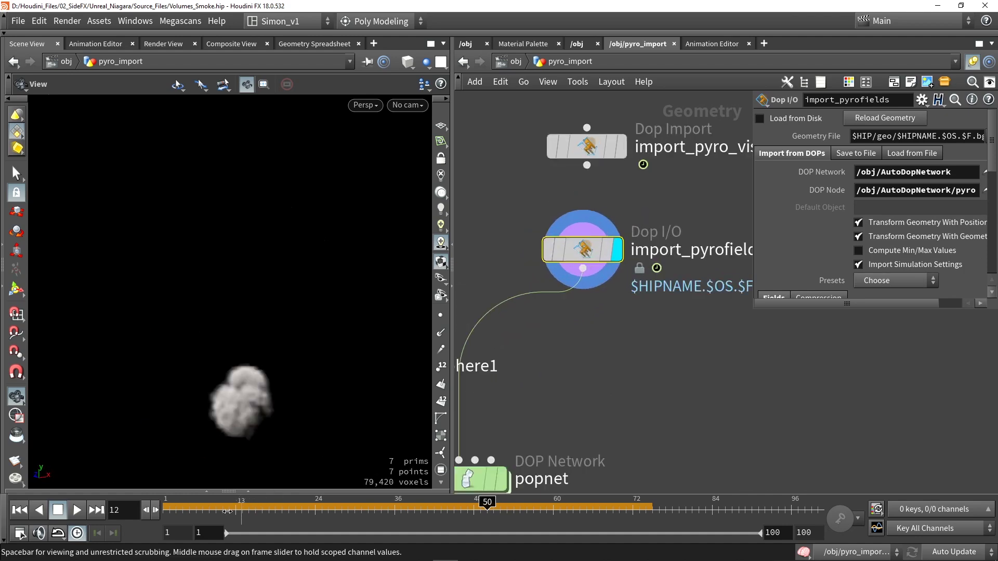
left_click(79, 510)
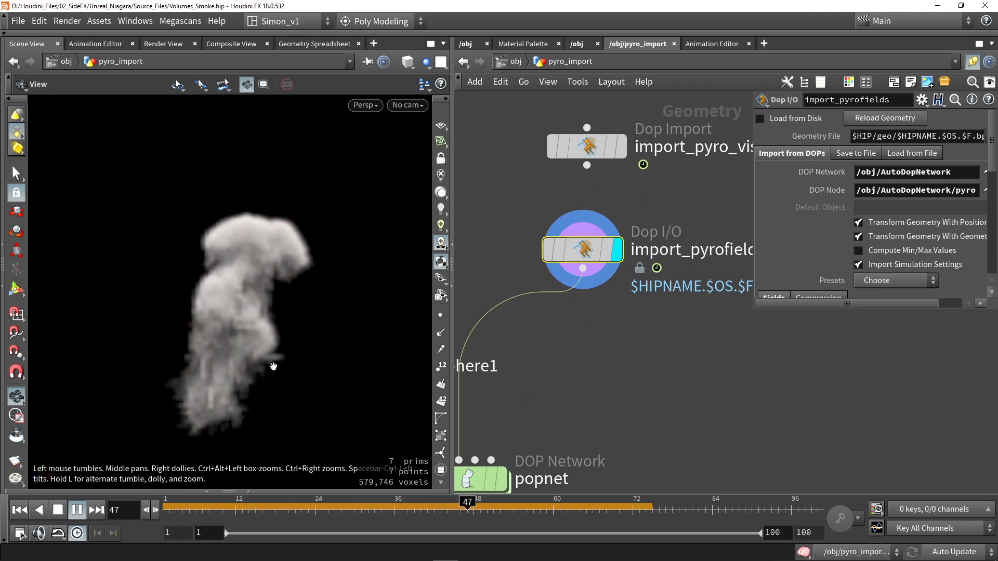
left_click(58, 511)
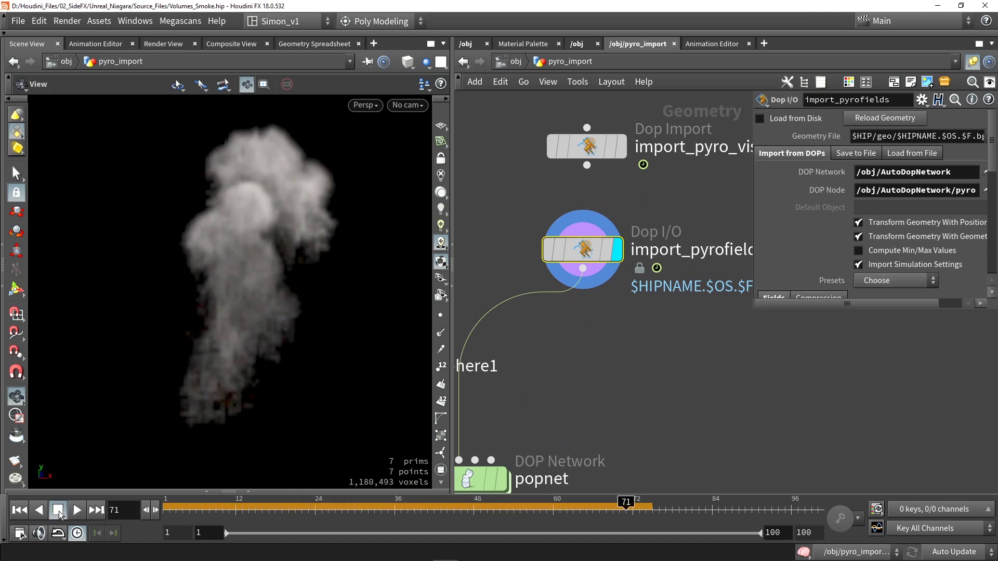
Set the display flag on popnet to view its particles, then enter the popnet DOP network
middle_click_drag(575, 357, 616, 237)
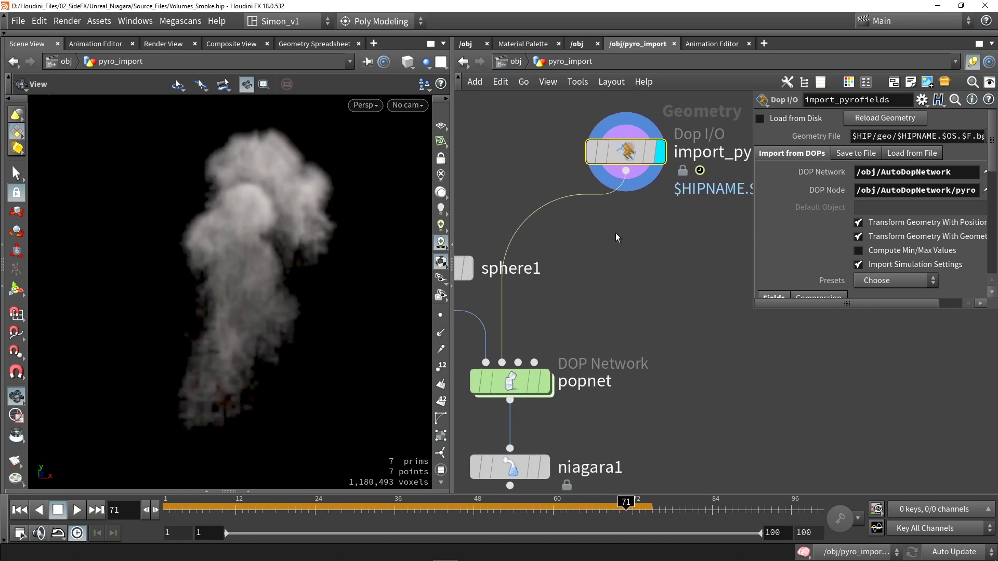
scroll(616, 238, "down", 3)
left_click(568, 338)
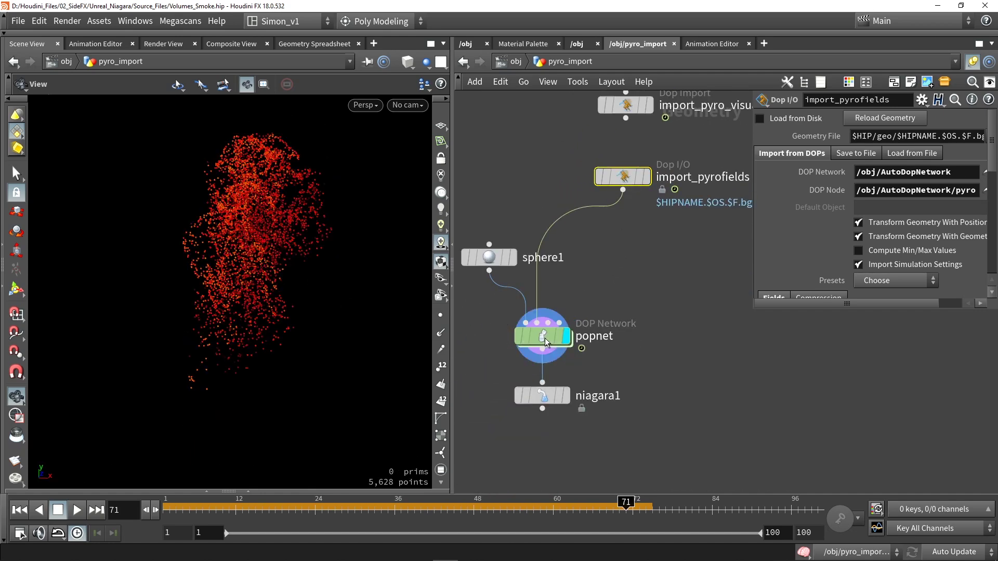
left_click(545, 338)
mouse_move(285, 263)
left_mouse_down()
mouse_move(141, 280)
mouse_move(267, 263)
mouse_move(415, 261)
mouse_move(212, 274)
mouse_move(302, 268)
left_mouse_up()
mouse_move(542, 337)
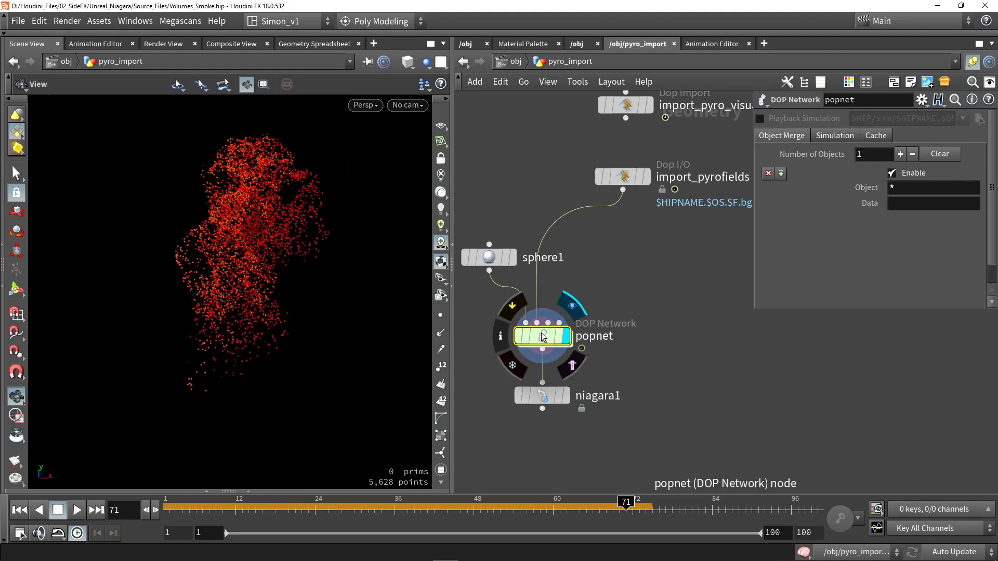
double_click(542, 338)
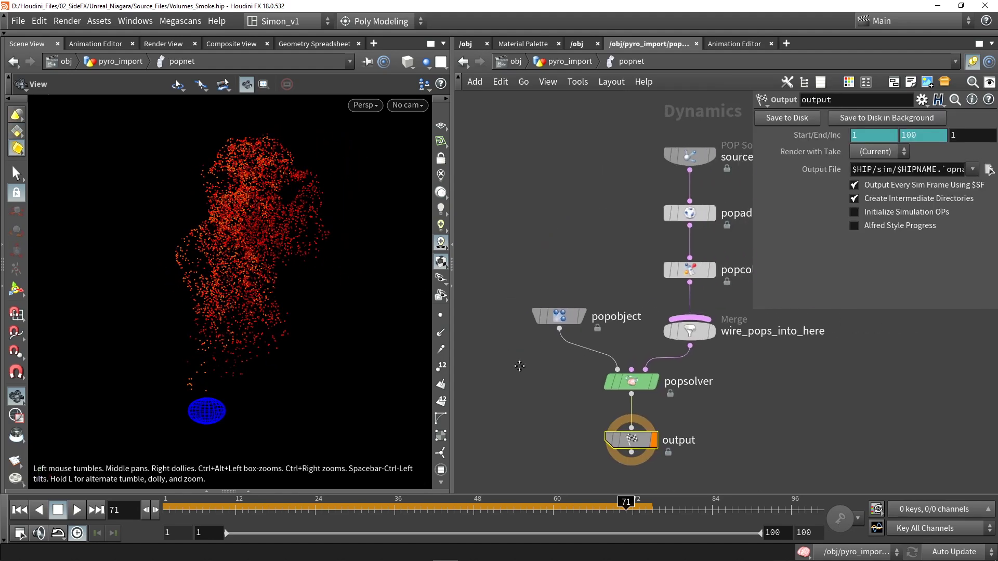
Review the source_first_input and popadvectbyvolumes1 node parameters
middle_click_drag(610, 211, 537, 216)
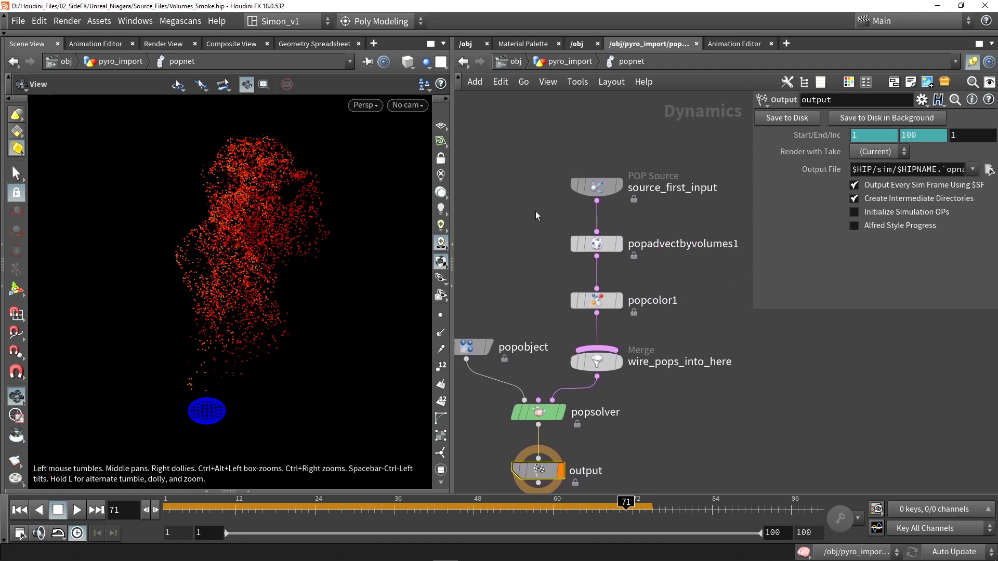
left_click_drag(550, 156, 654, 220)
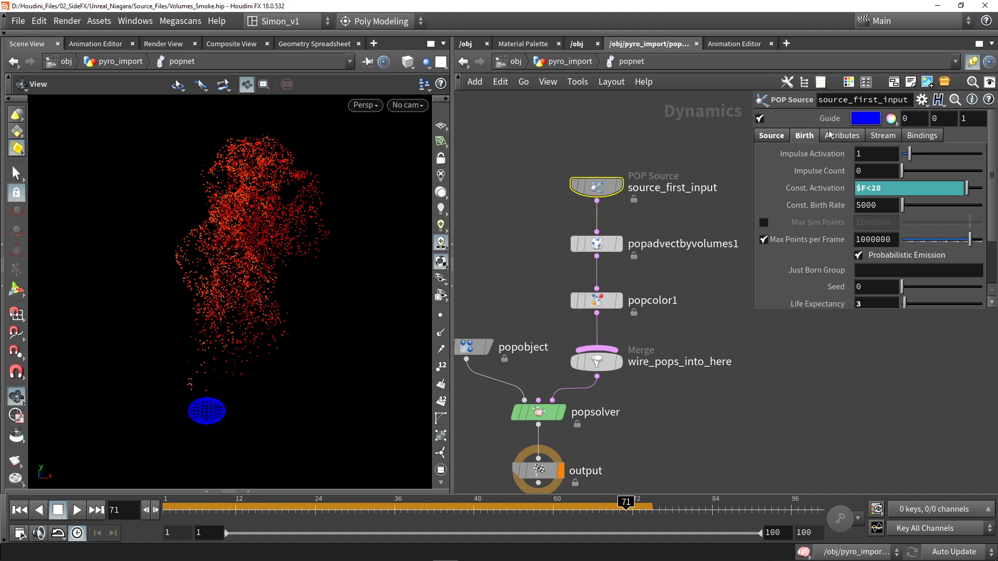
left_click_drag(754, 310, 724, 308)
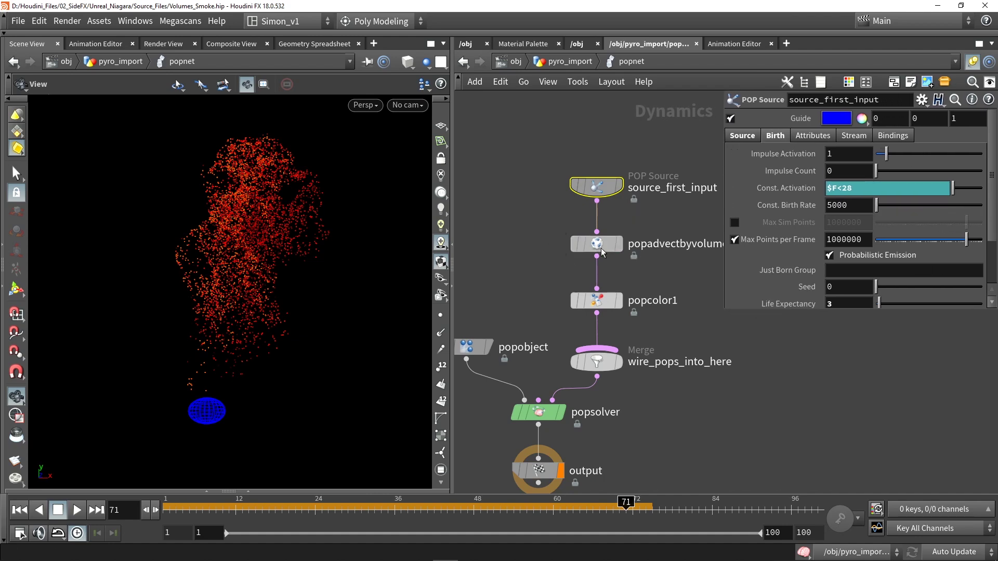
key("Down")
Review popcolor1's colour ramp, then go back up to pyro_import
middle_click_drag(685, 270, 643, 290)
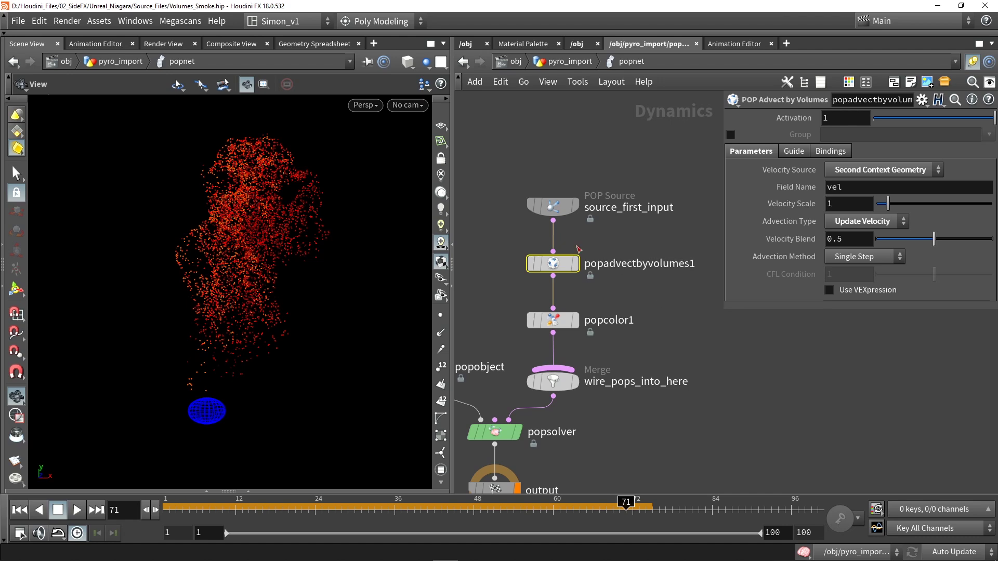
middle_click_drag(669, 263, 675, 201)
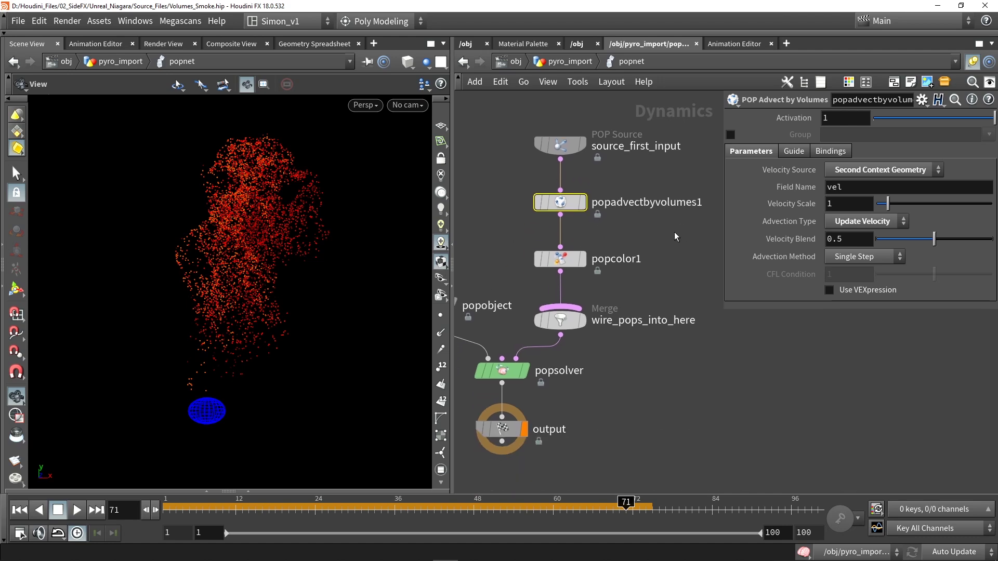
left_click(562, 258)
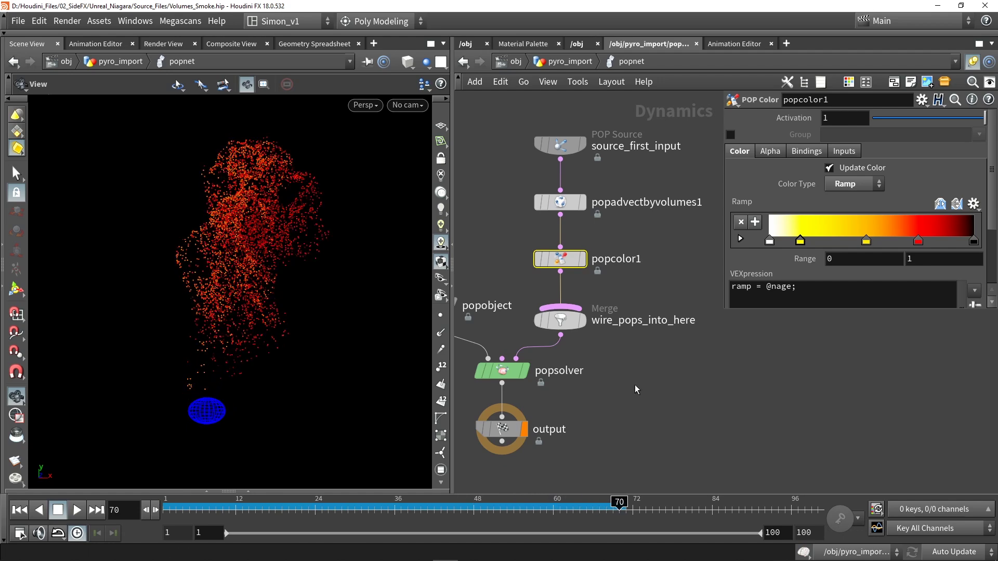
left_click(570, 63)
left_click(241, 500)
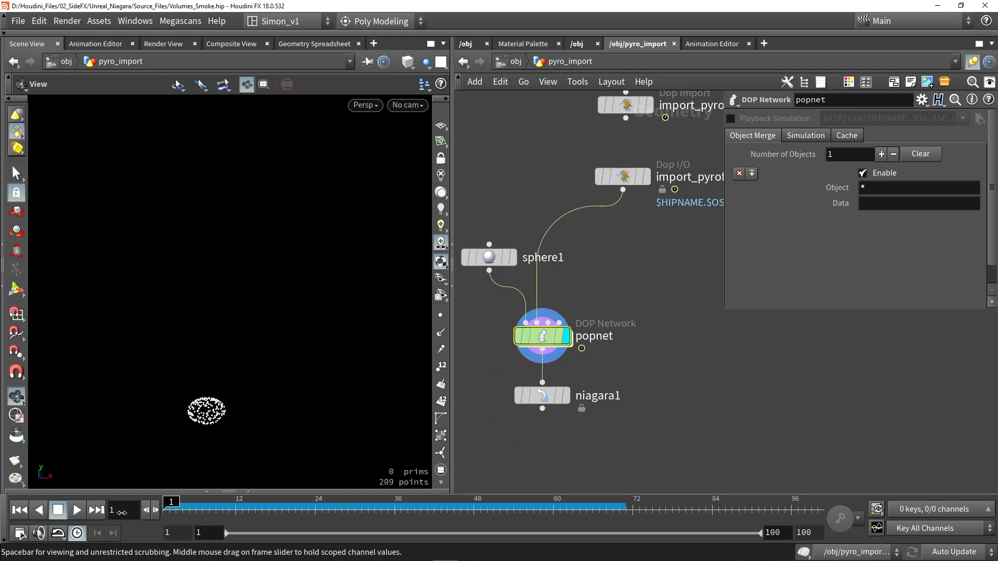
key("Up")
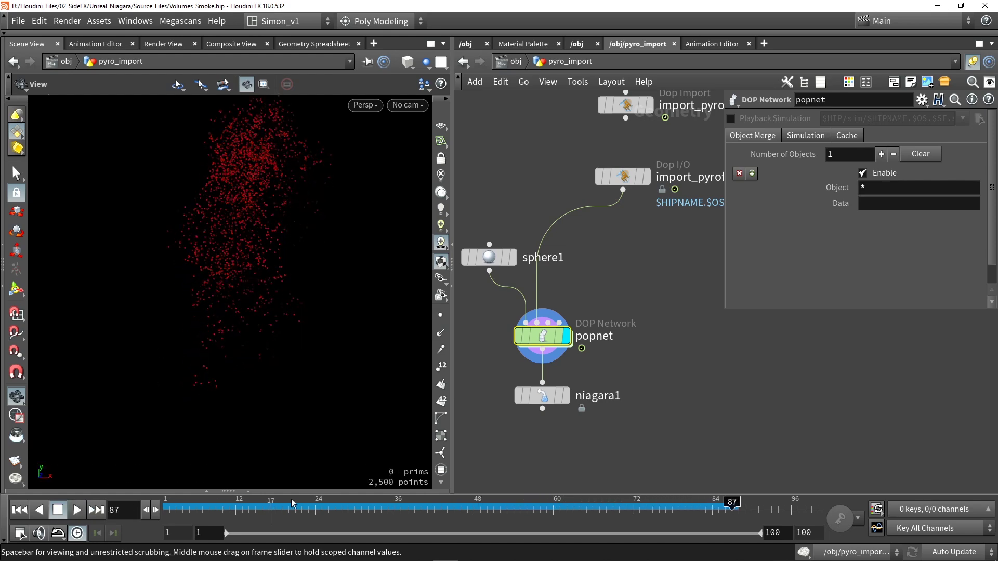
left_click(429, 504)
left_click_drag(427, 502, 473, 486)
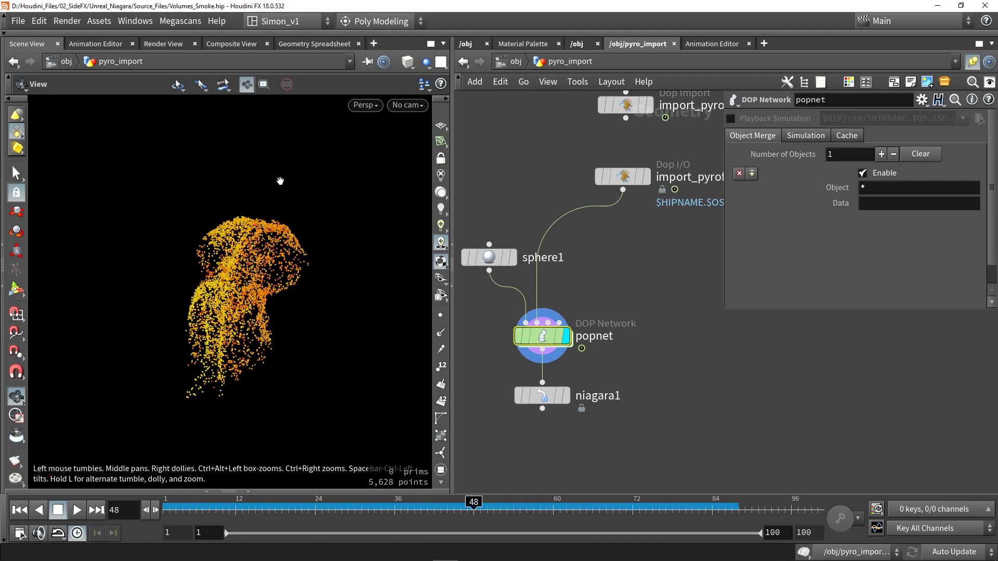
left_click(565, 396)
Point niagara1's Output Path to $HIP/export/Smoke_PointCache.hbjson with Keep Attributes, and render the cache
left_click(545, 399)
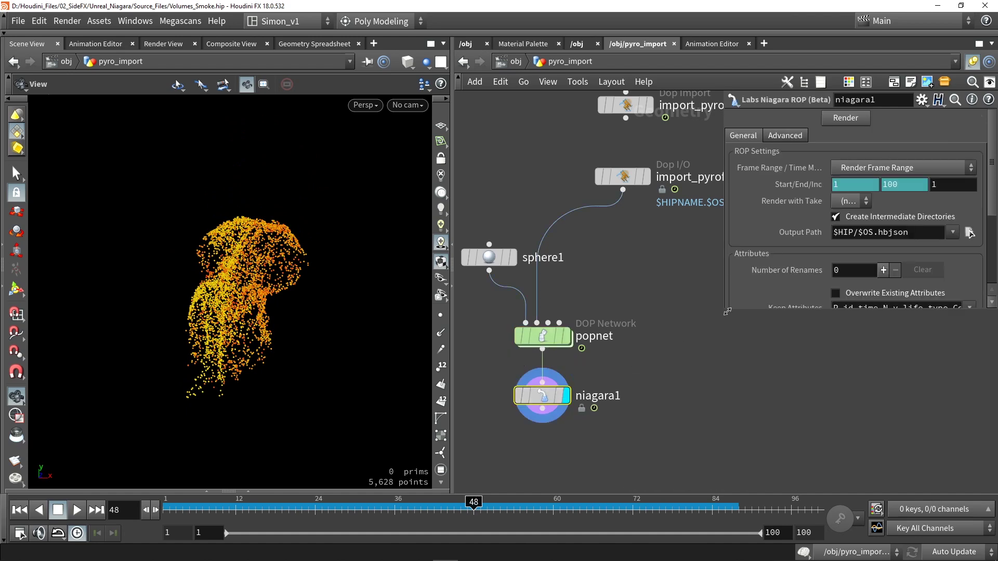
left_click_drag(727, 311, 624, 373)
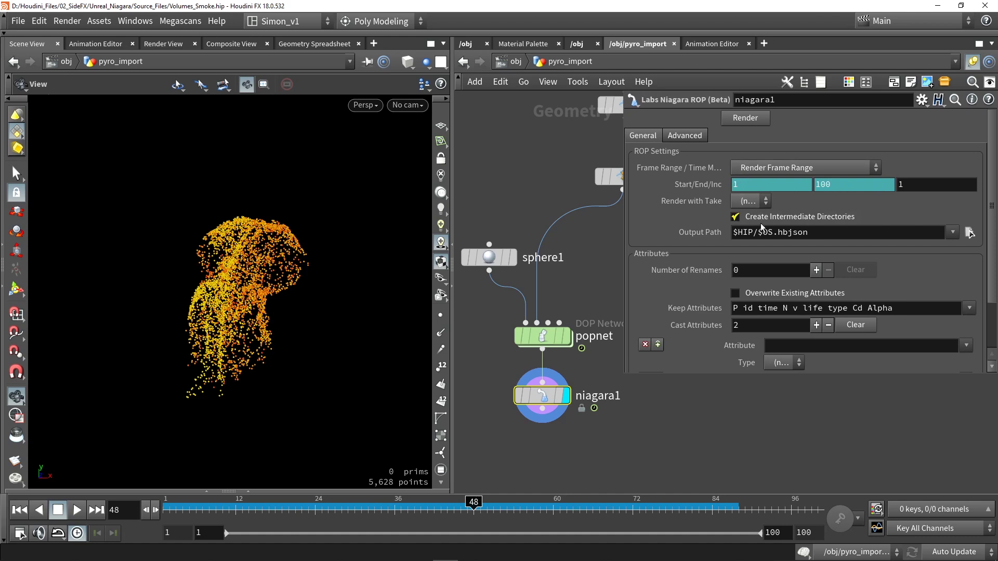
left_click_drag(831, 230, 720, 227)
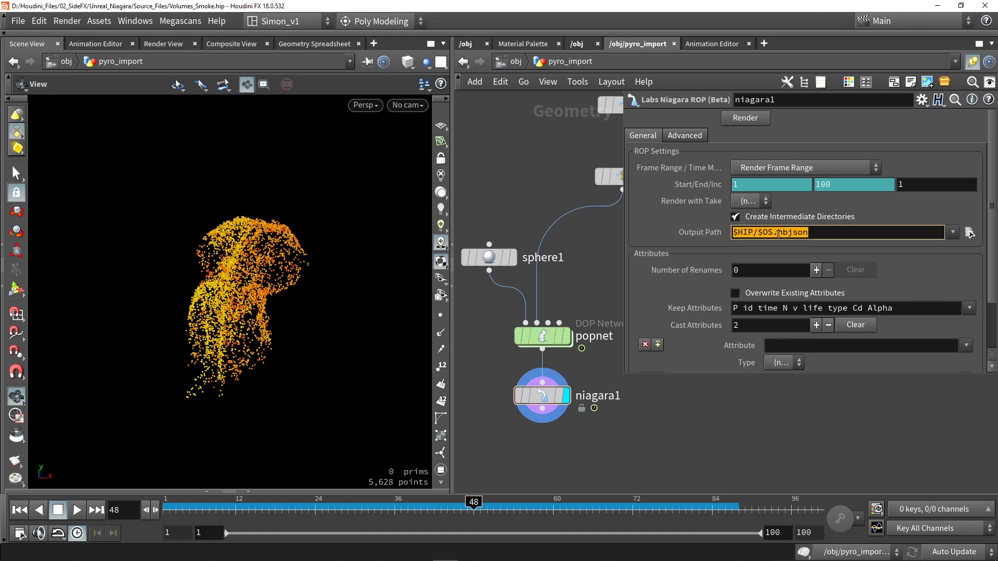
type("$HIP/export/Smoke_PointCache.hbjson")
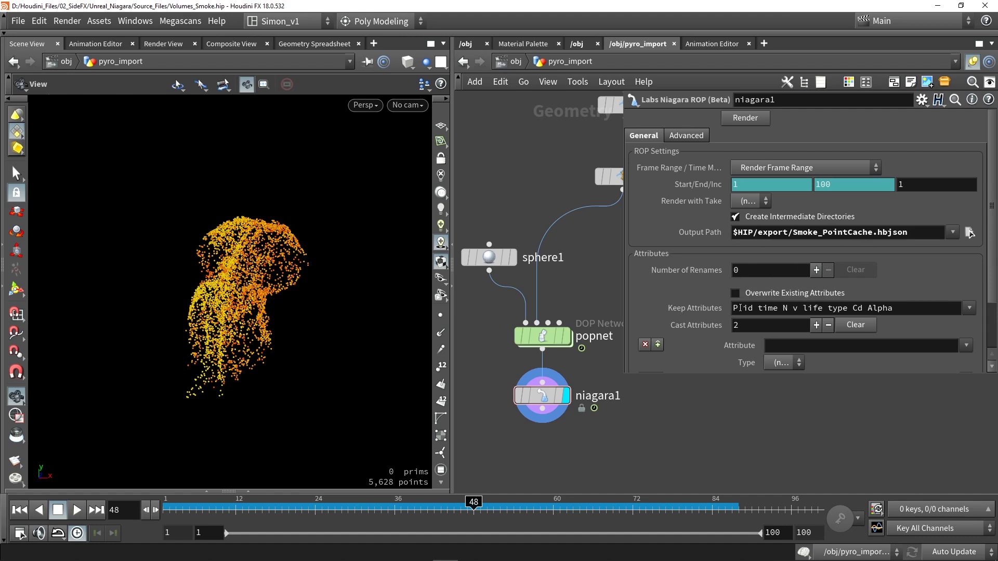
left_click_drag(740, 308, 929, 305)
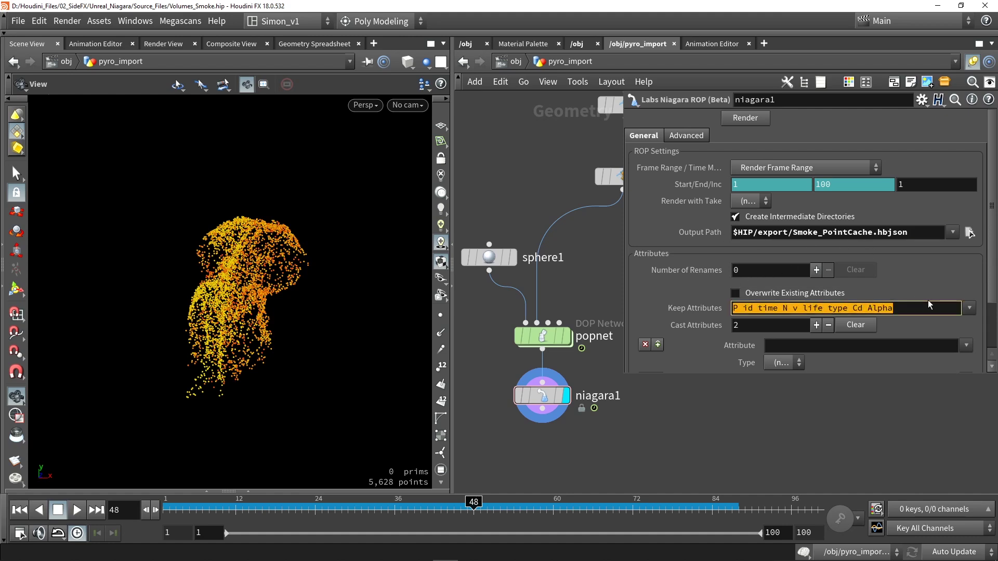
left_click(924, 310)
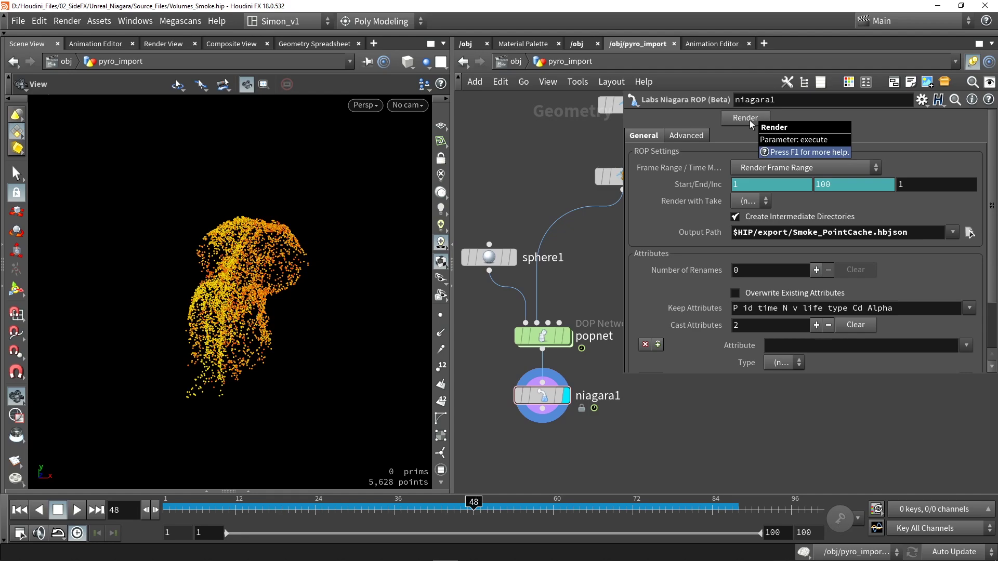
left_click(747, 118)
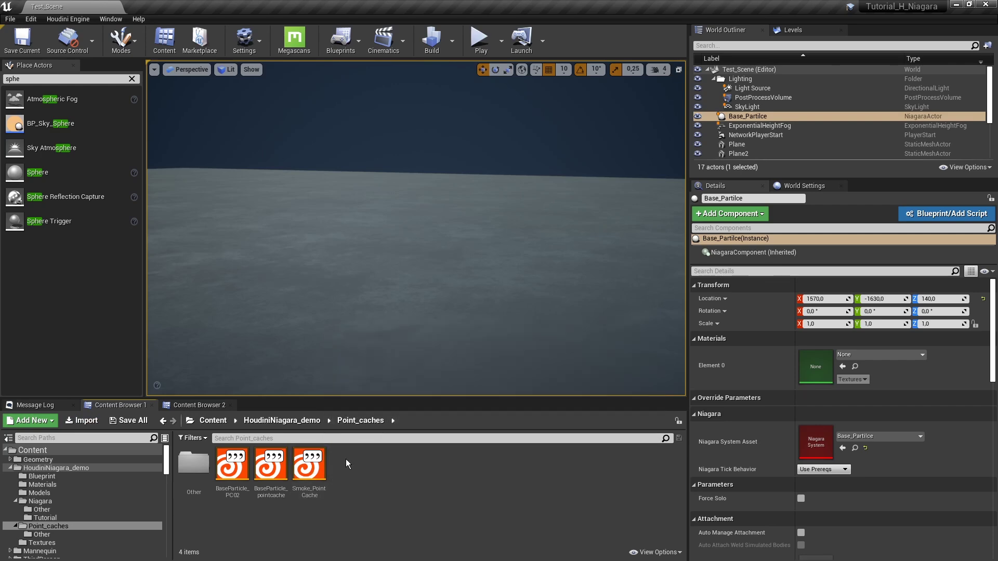
Inspect the imported Smoke_PointCache asset, then browse to the Niagara/Tutorial folder
double_click(311, 484)
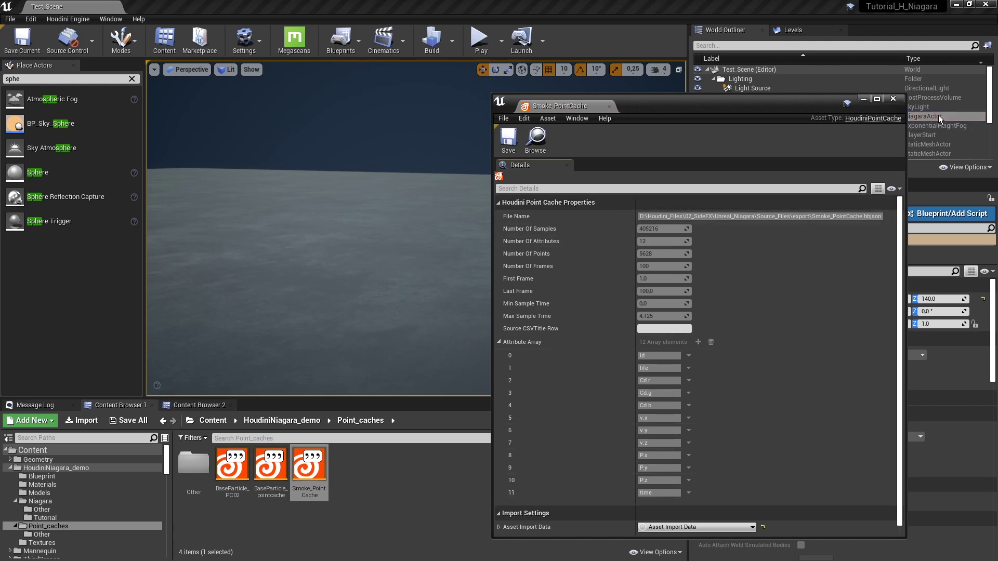
left_click(893, 99)
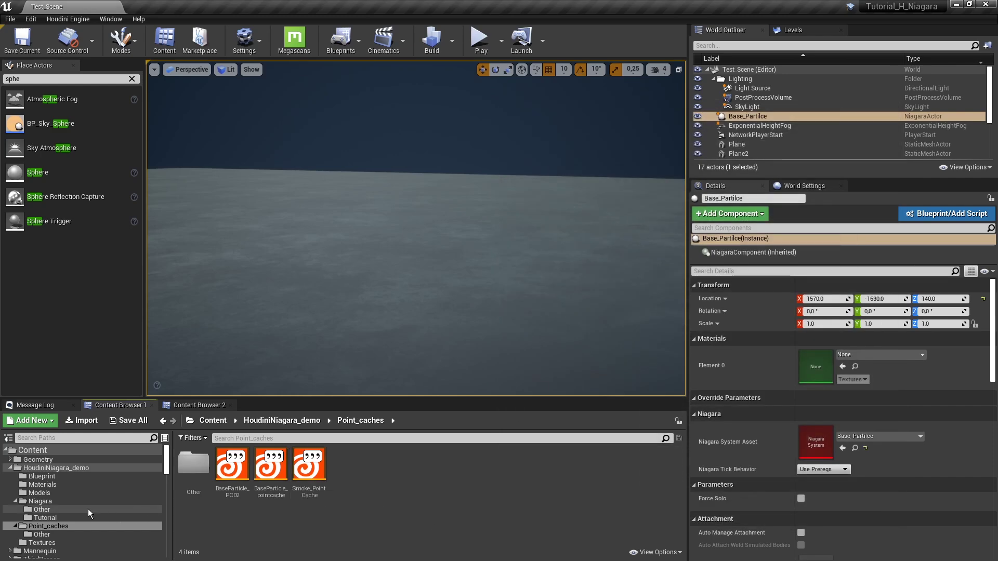
left_click(45, 519)
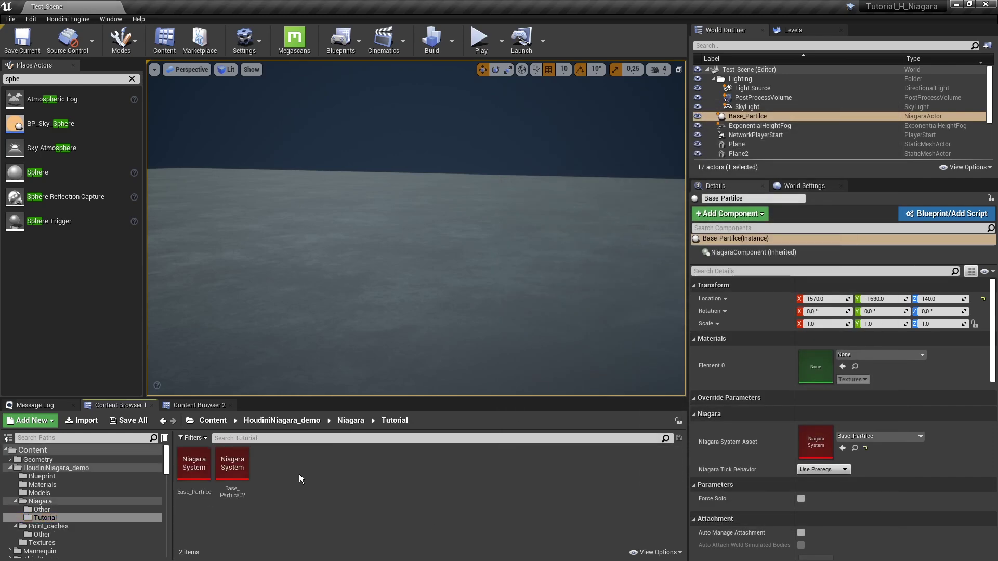
Create an FX > Niagara System from the selected Houdini Niagara Basic emitter
right_click(299, 475)
mouse_move(324, 388)
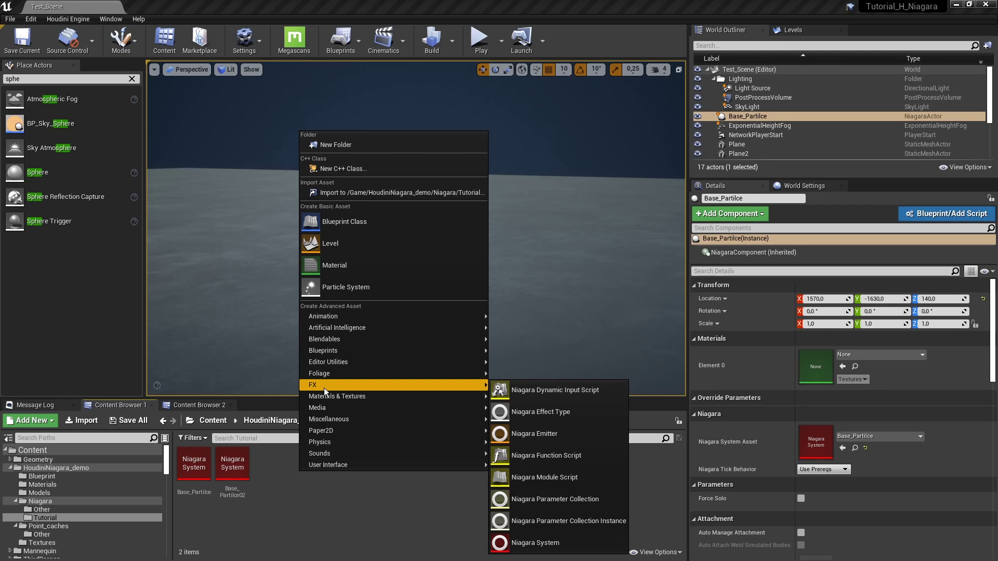
left_click(540, 543)
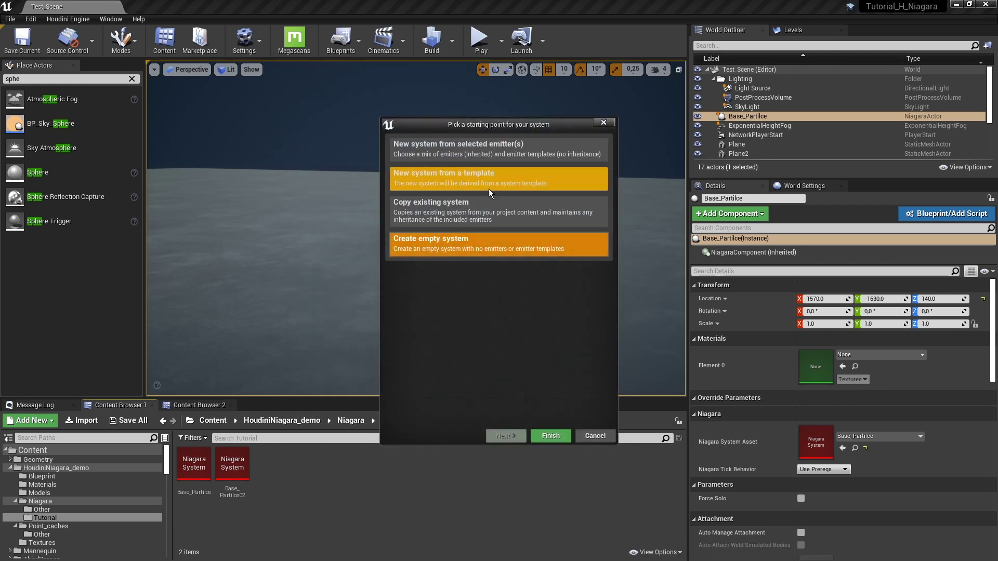
left_click(446, 151)
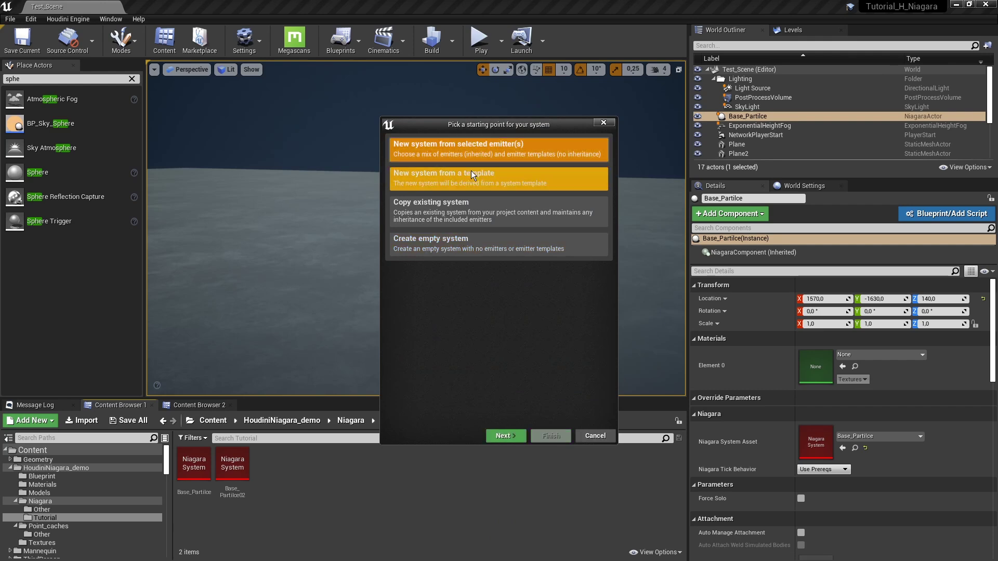
left_click(501, 438)
scroll(508, 355, "down", 10)
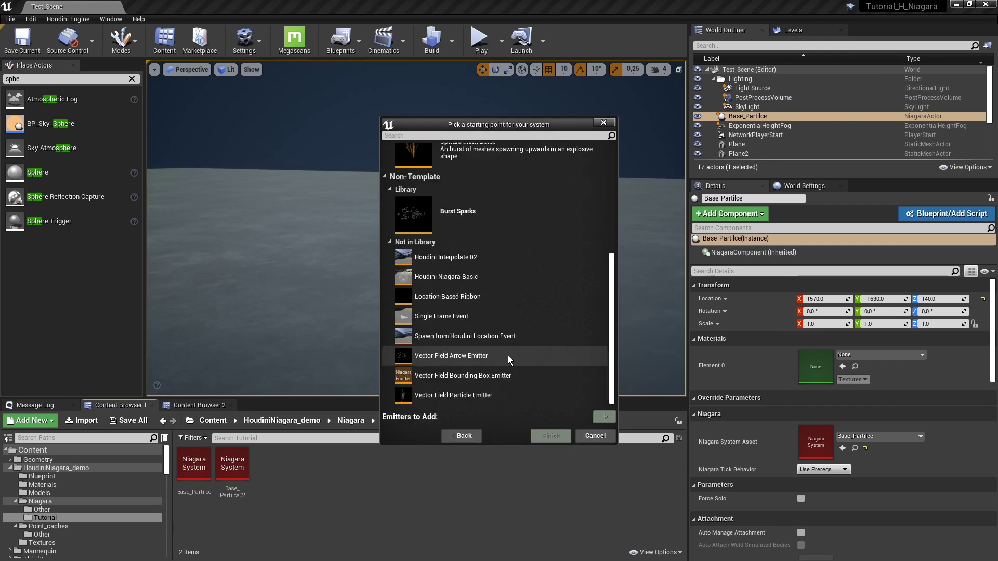
left_click(438, 277)
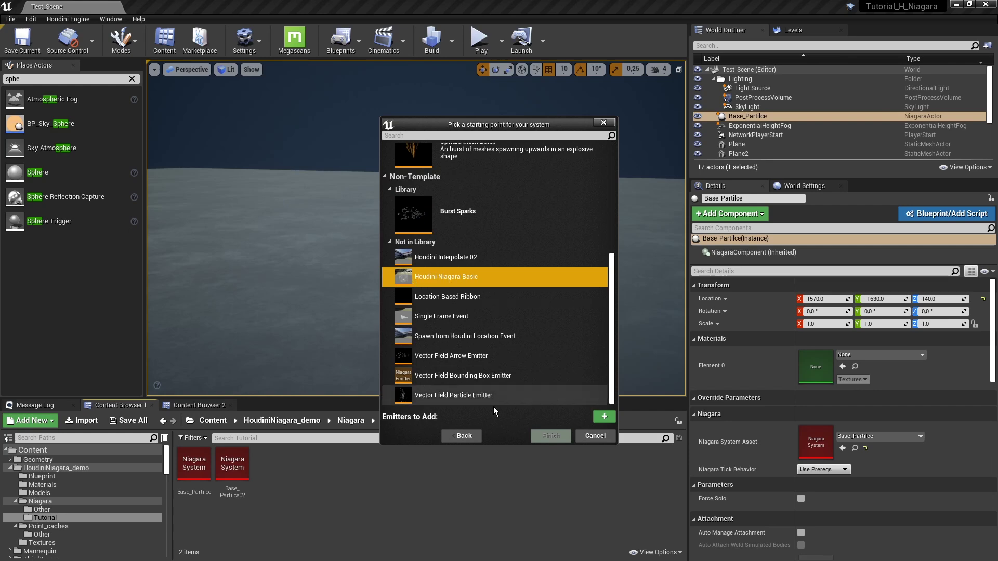
left_click(604, 416)
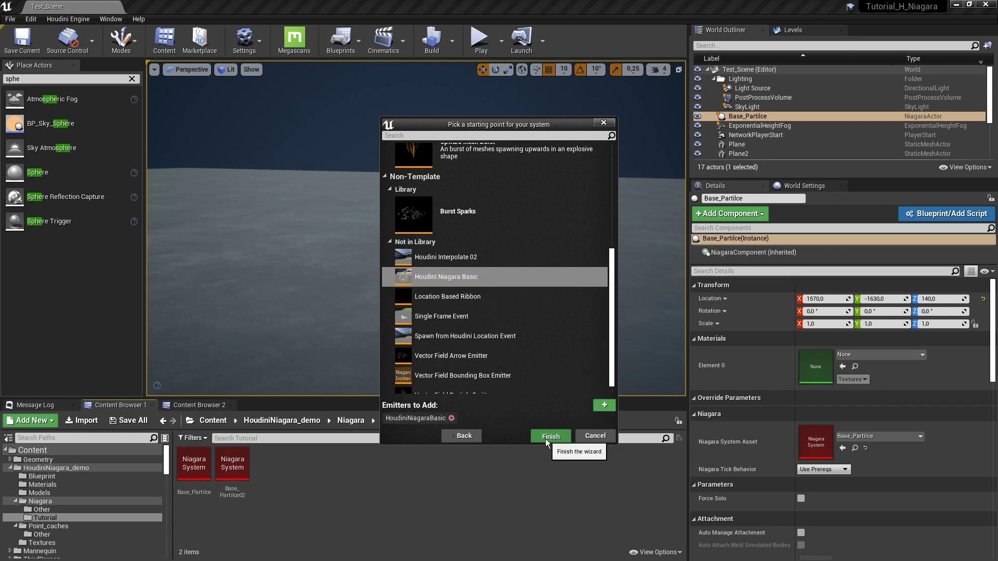
left_click(551, 437)
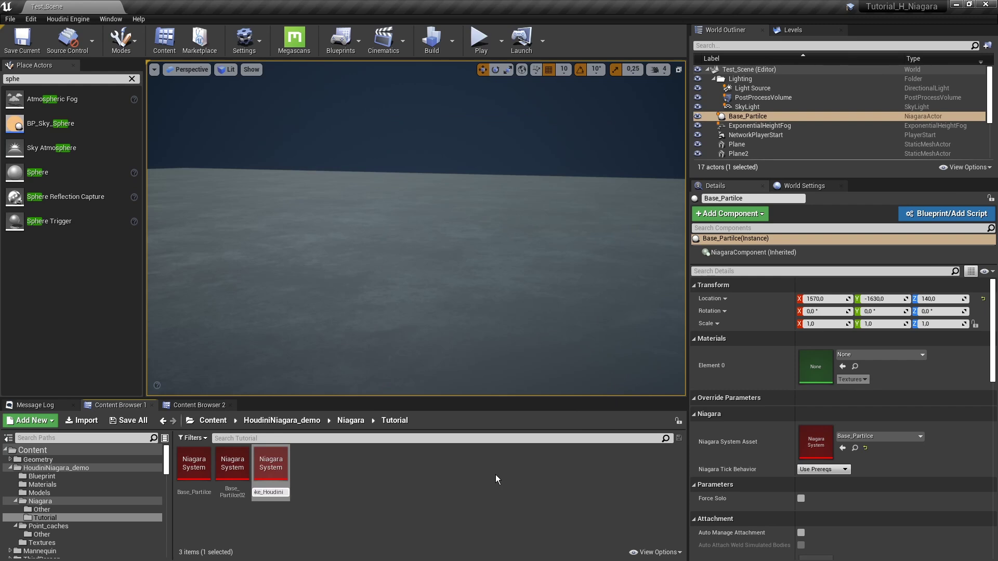
Name the new system Smoke_Houdini, open it, and review its three Houdini point cache modules
key("Return")
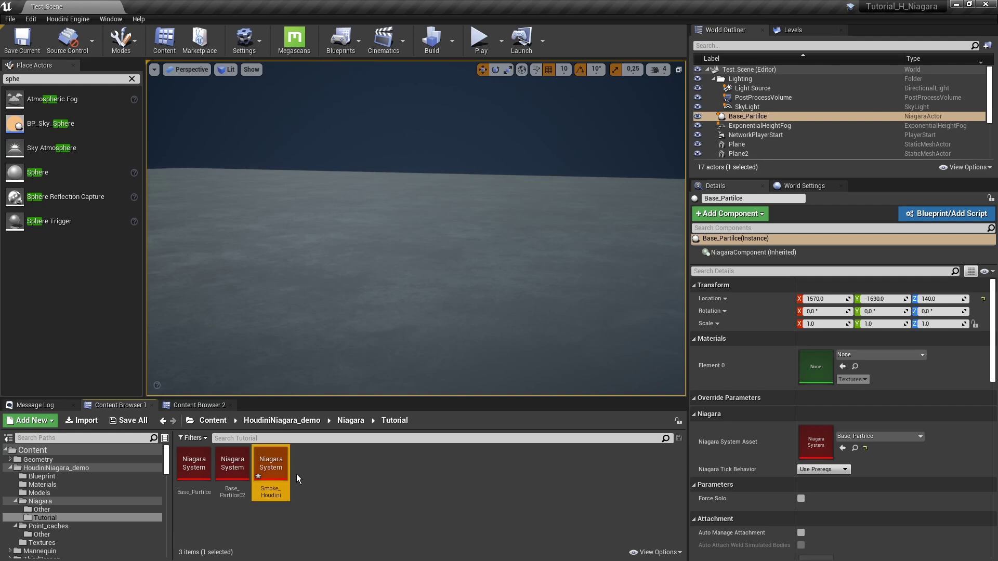
double_click(270, 470)
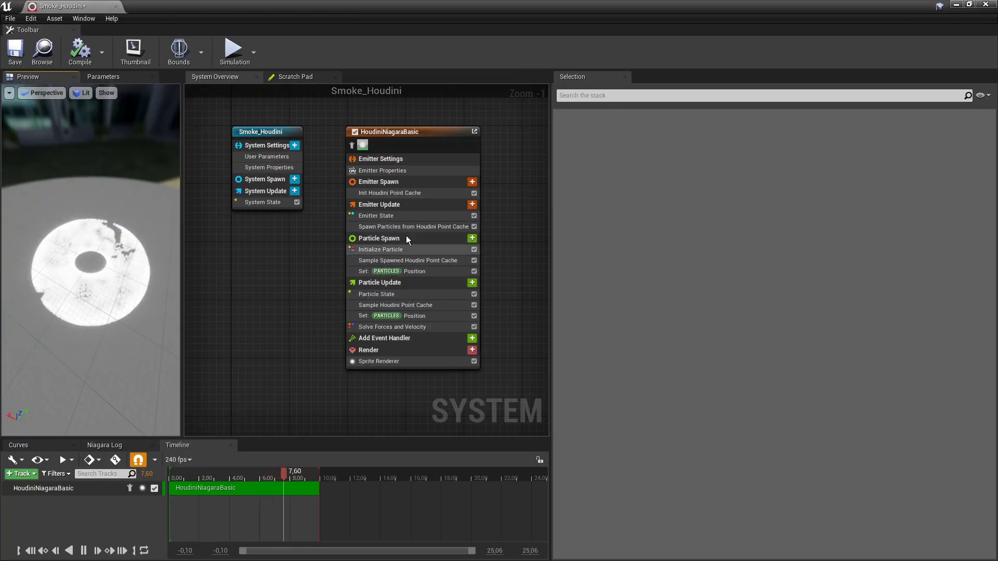
left_click(416, 226)
left_click(415, 260, "ctrl")
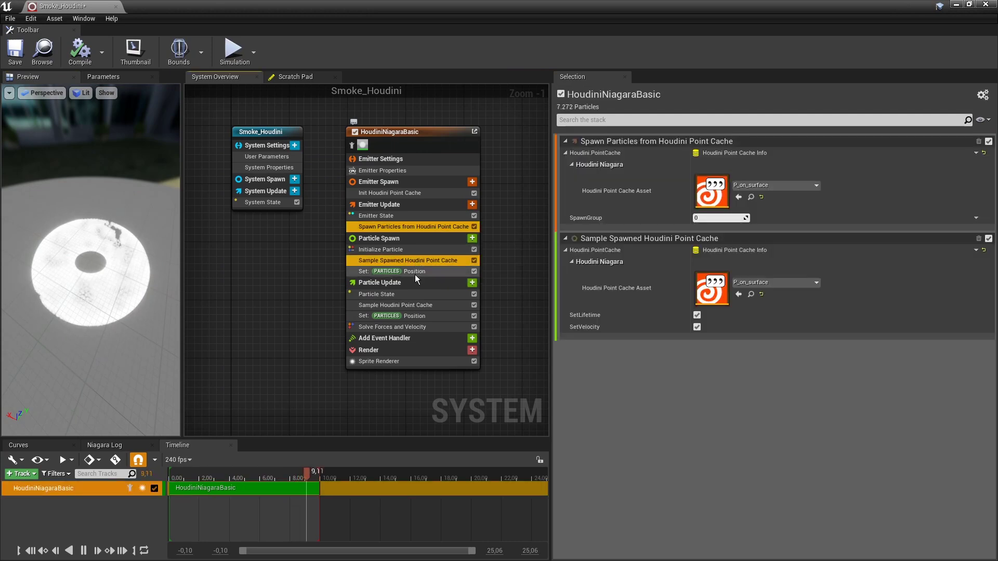
left_click(414, 306, "ctrl")
left_click(255, 266)
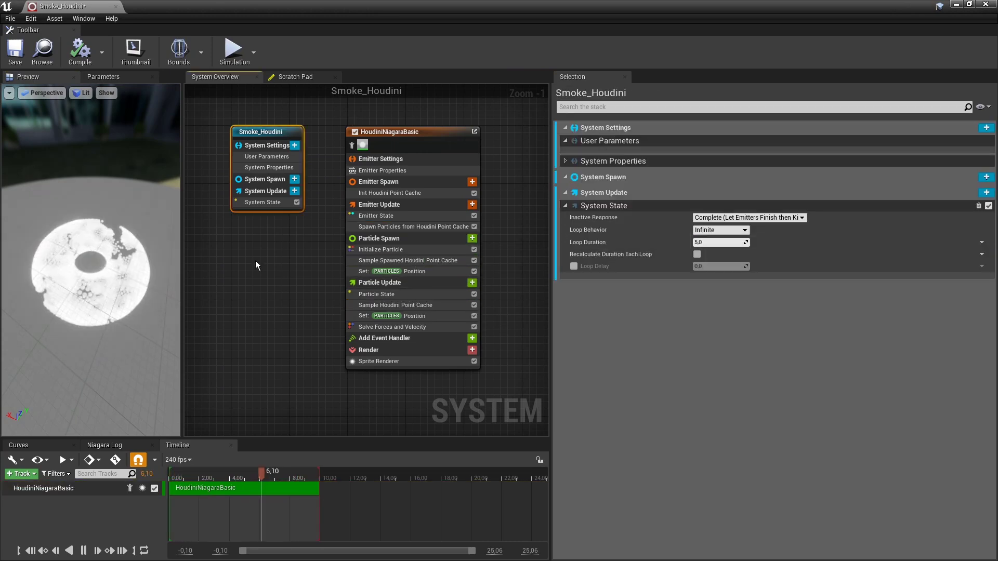
Add a Houdini Point Cache Info user parameter named Main_PointCache
left_click(295, 146)
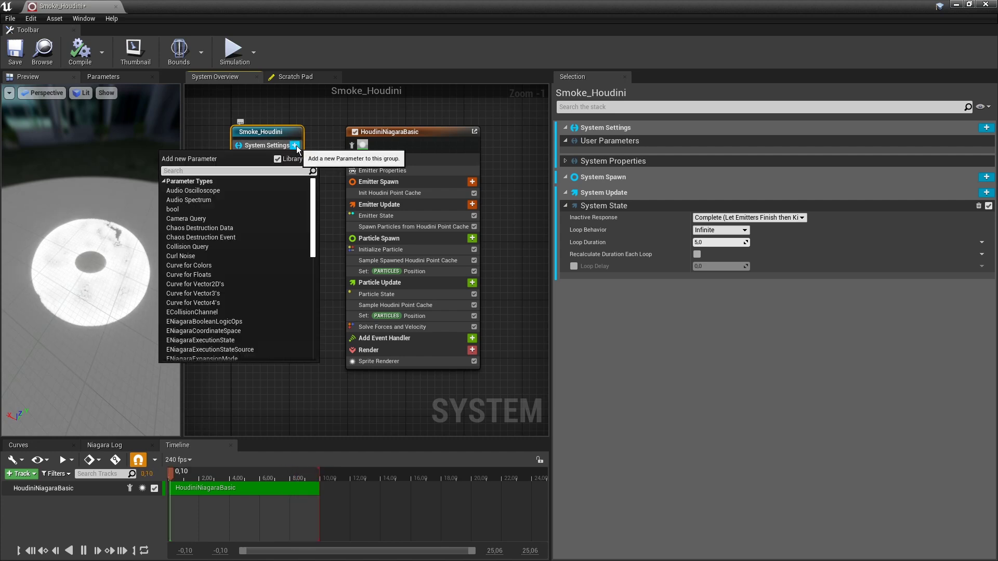
type("houdini")
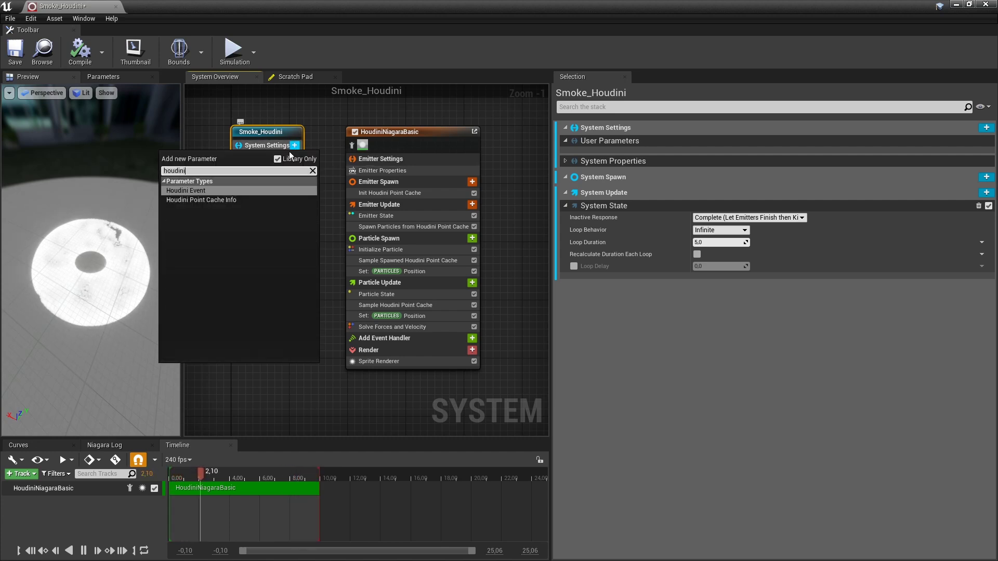
left_click(222, 199)
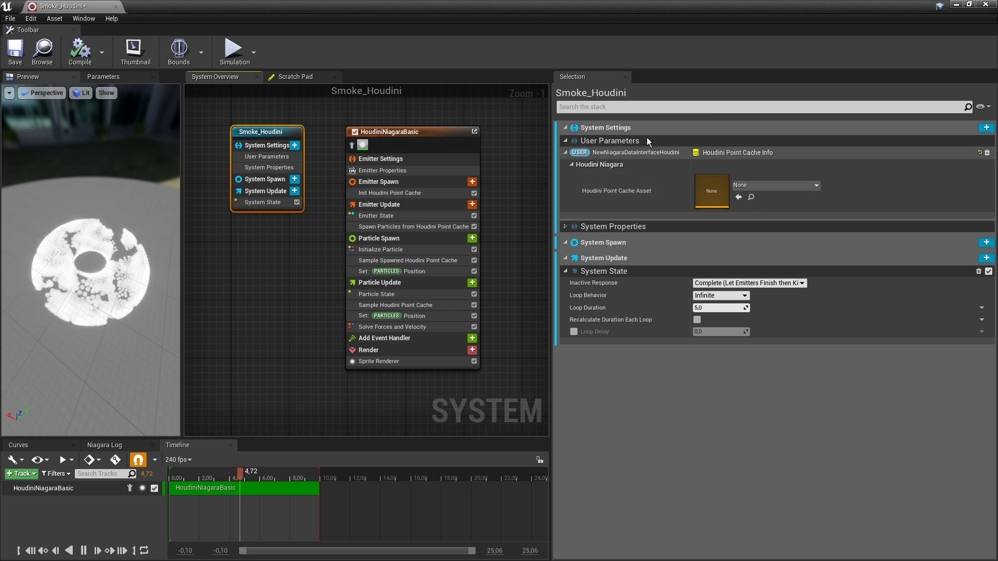
left_click(668, 154)
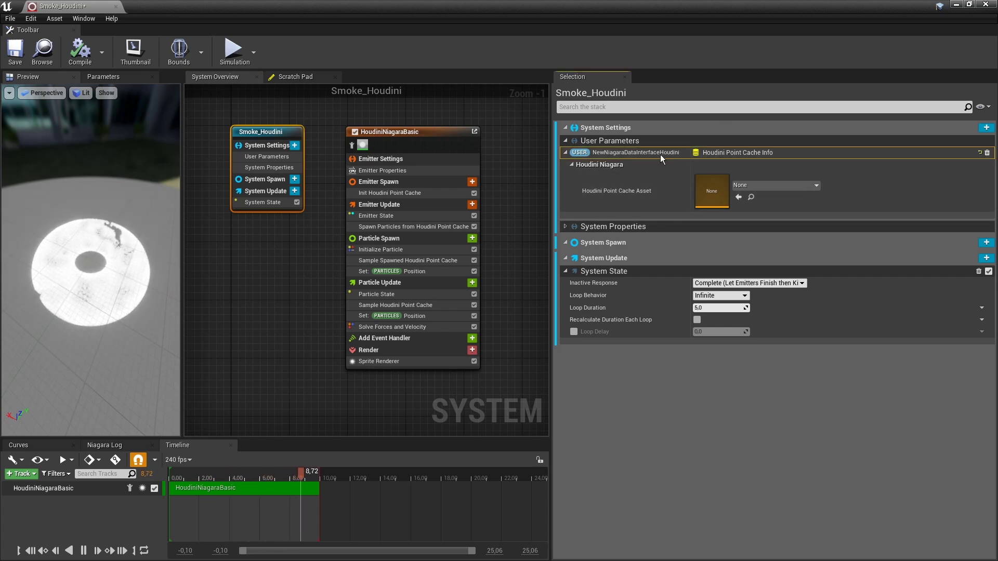
double_click(630, 152)
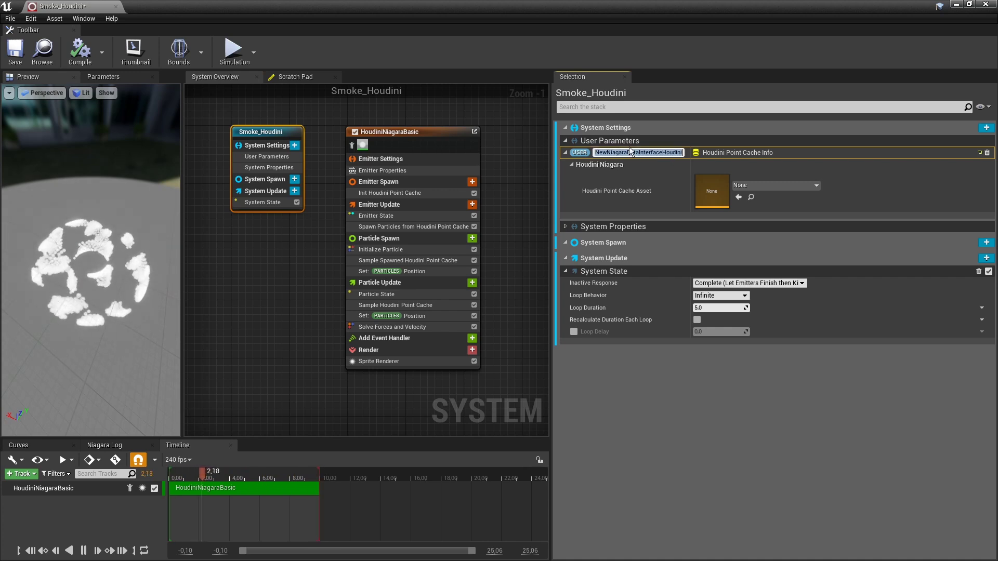
type("Main_Point")
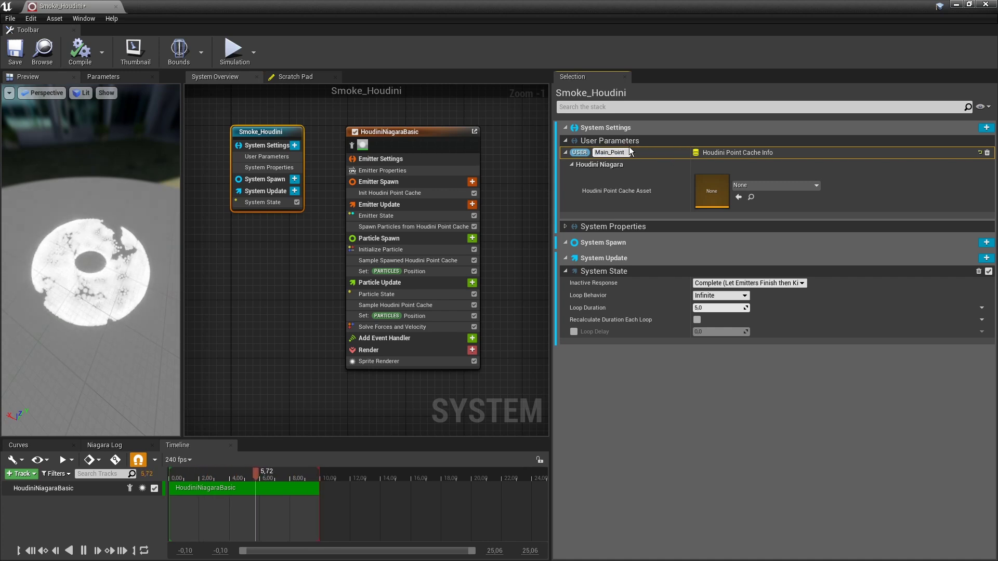
type("Cache")
key("Return")
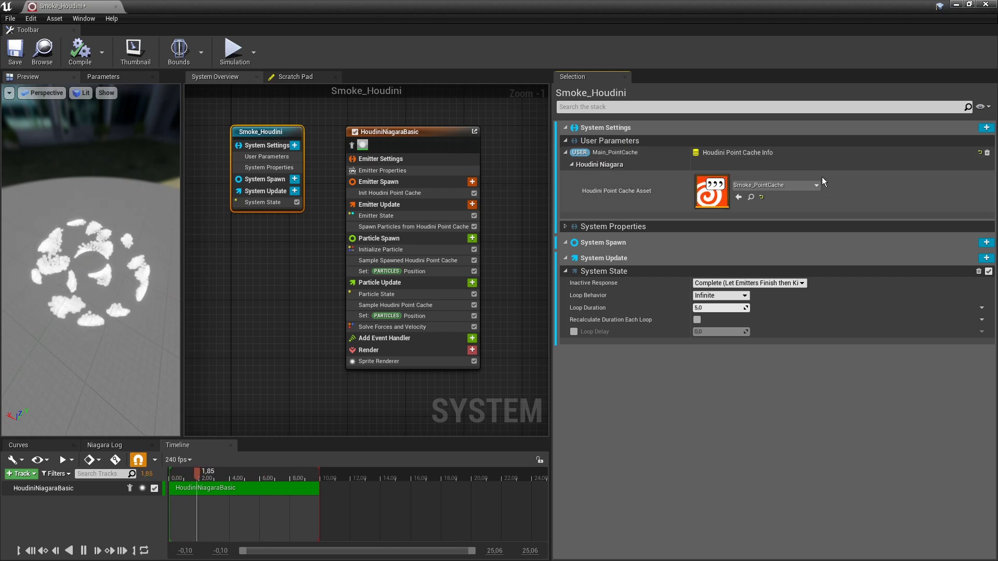
Link the PointCache input of all three Houdini modules to Main_PointCache
left_click(404, 227)
left_click(410, 260, "ctrl")
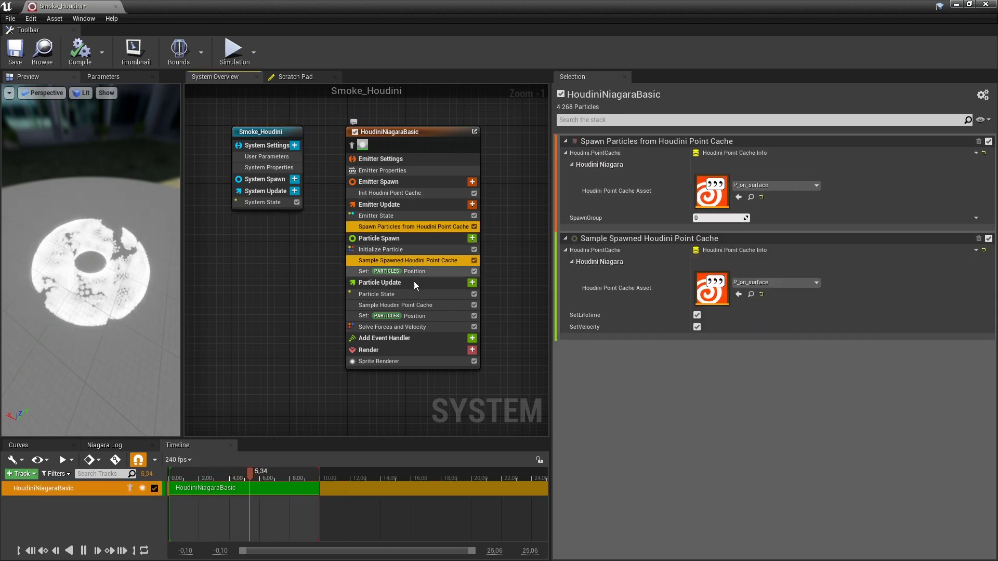
left_click(413, 308, "ctrl")
left_click(976, 153)
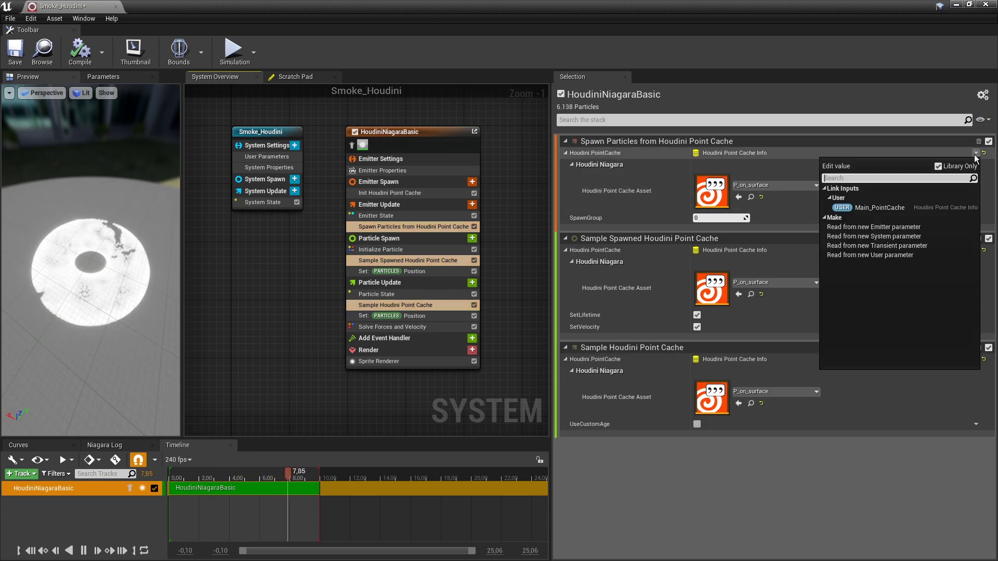
left_click(868, 215)
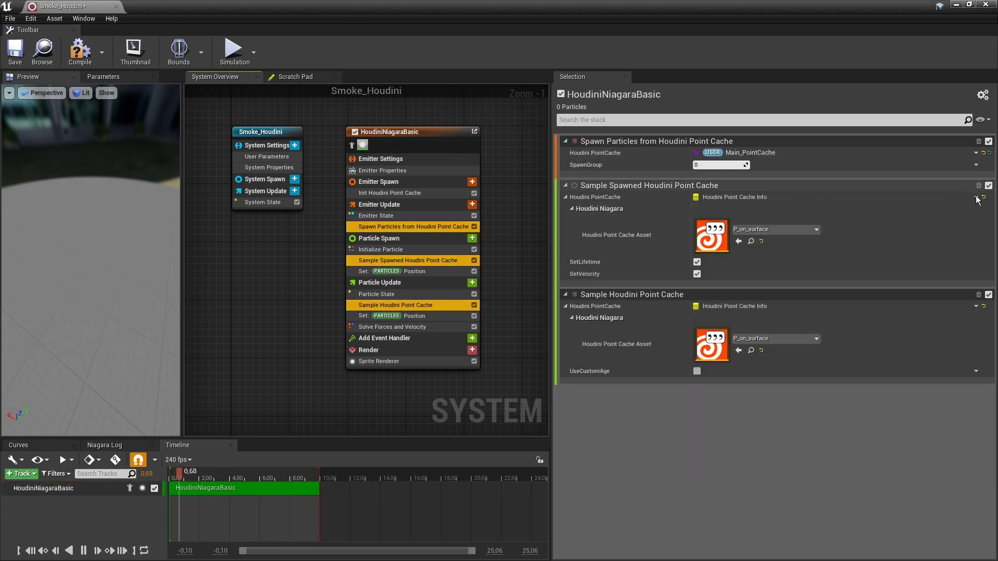
left_click(976, 197)
left_click(903, 248)
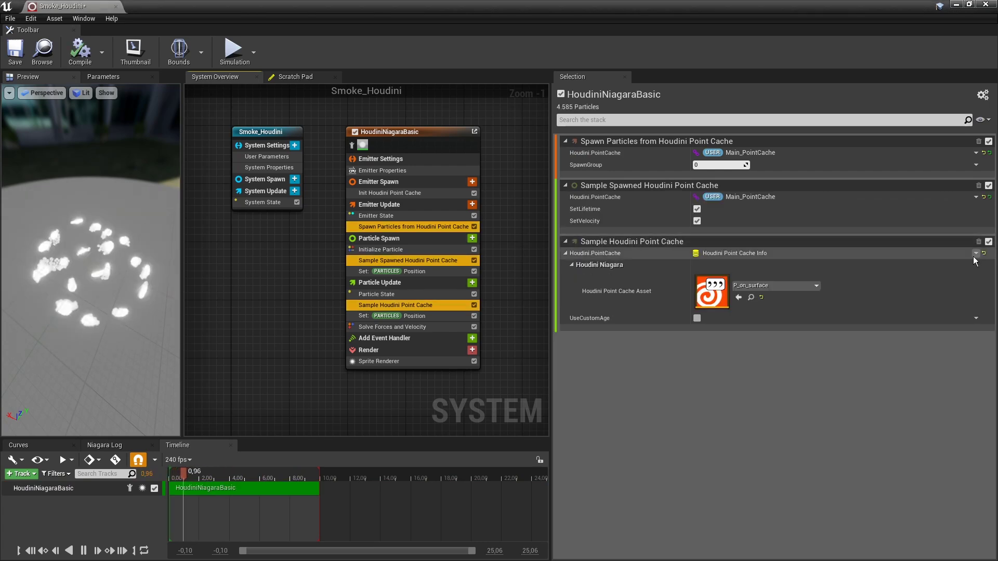
left_click(976, 253)
left_click(907, 307)
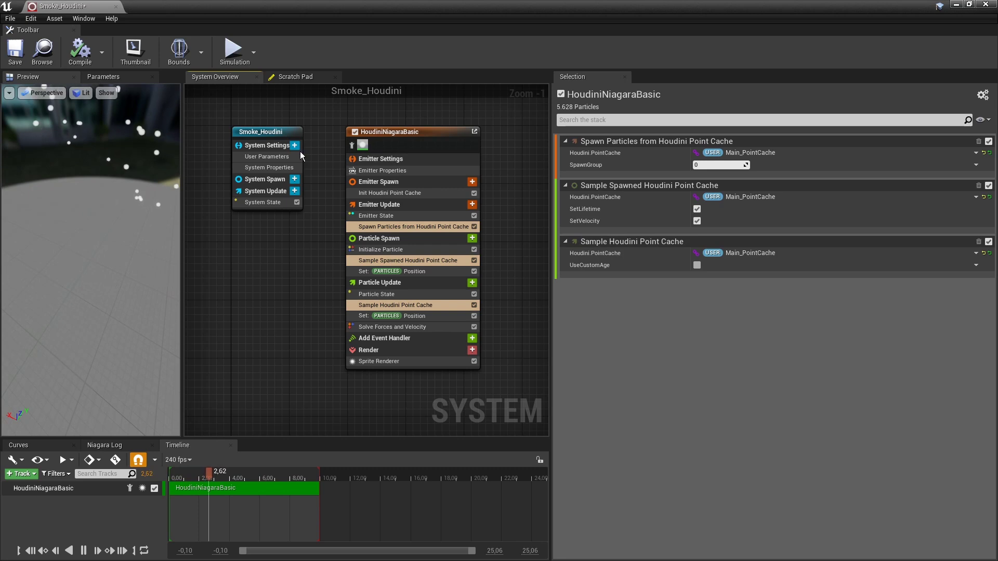
left_click(267, 146)
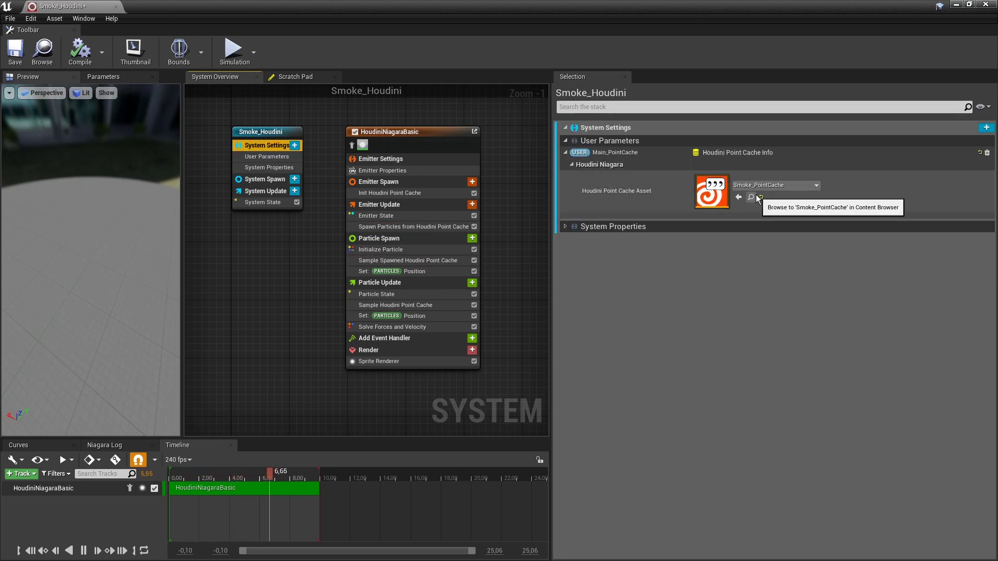
left_click(402, 133)
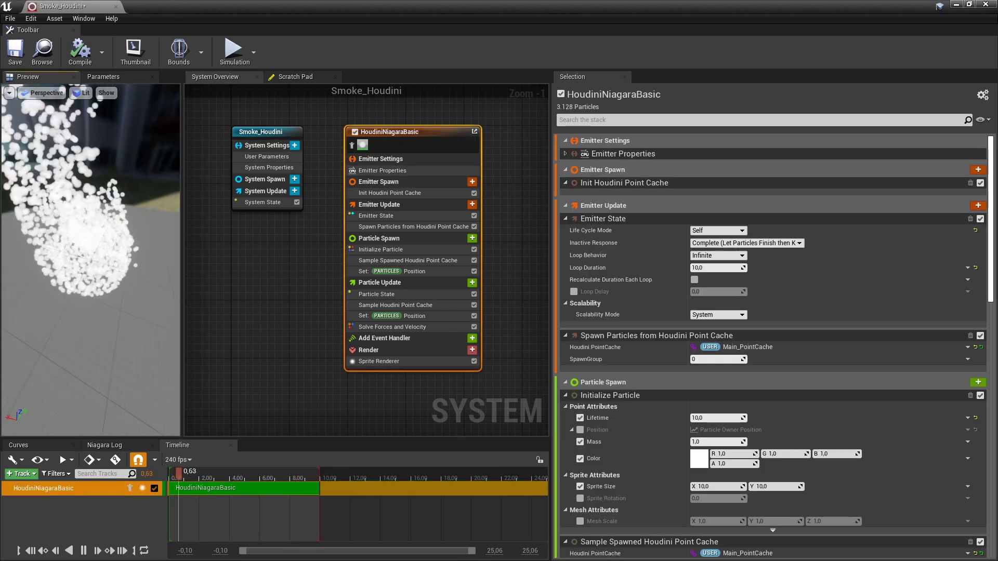
Check Smoke_PointCache's Max Sample Time from the Main_PointCache user parameter
scroll(102, 267, "up", 3)
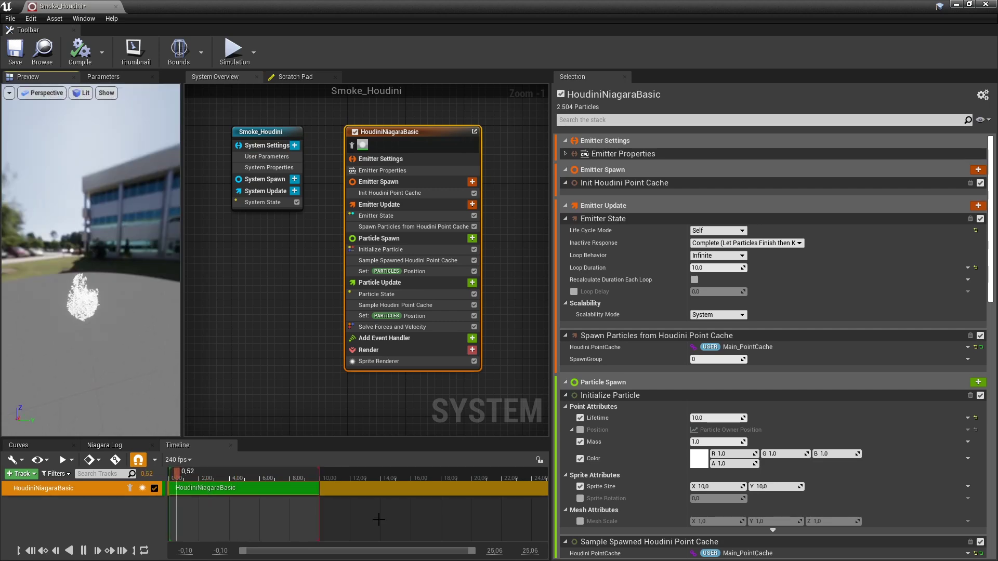
left_click_drag(473, 551, 382, 551)
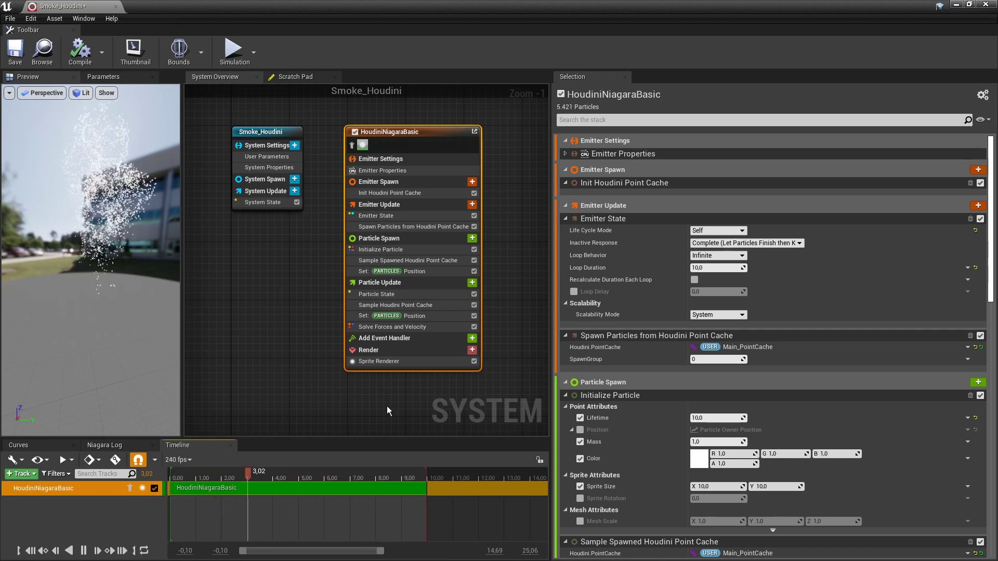
left_click(272, 157)
double_click(696, 189)
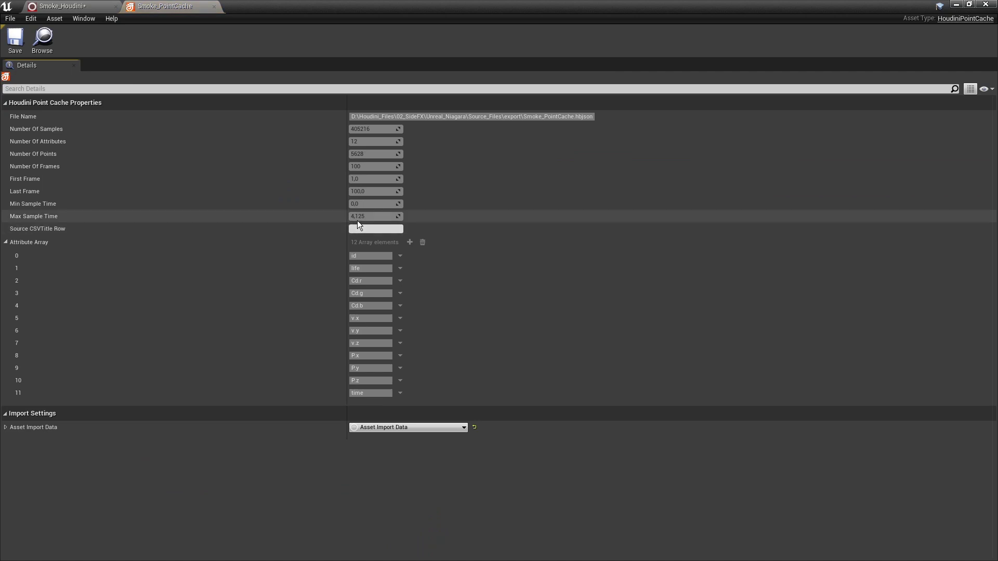
left_click(214, 7)
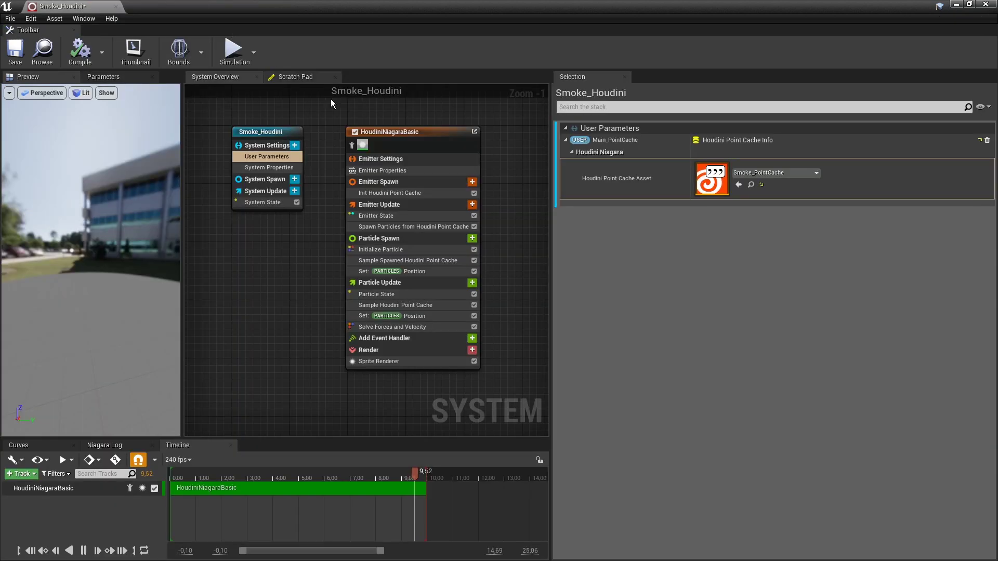
Set Emitter State Loop Duration to 4.125 and end the preview timeline near 4.1
left_click(389, 206)
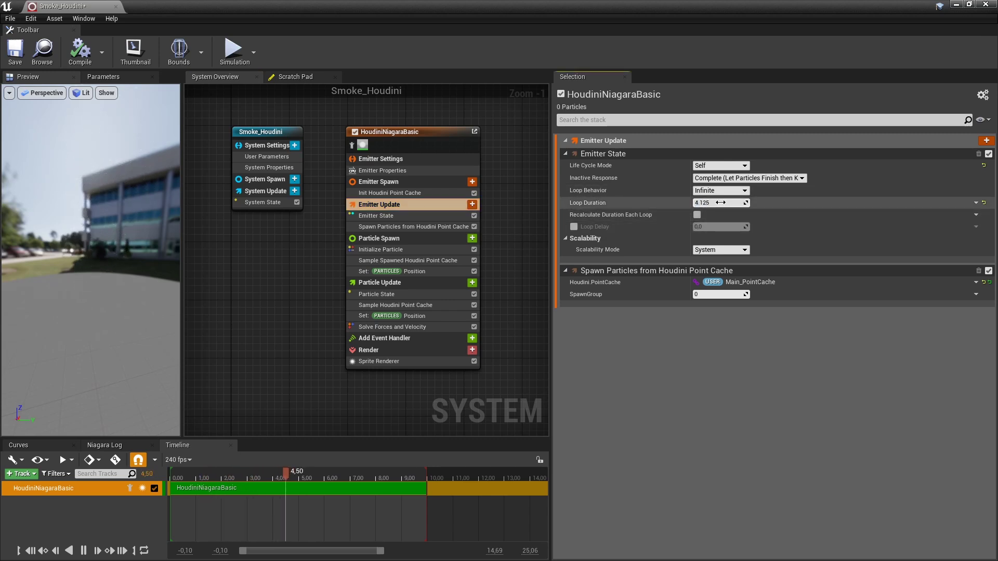
left_click(721, 203)
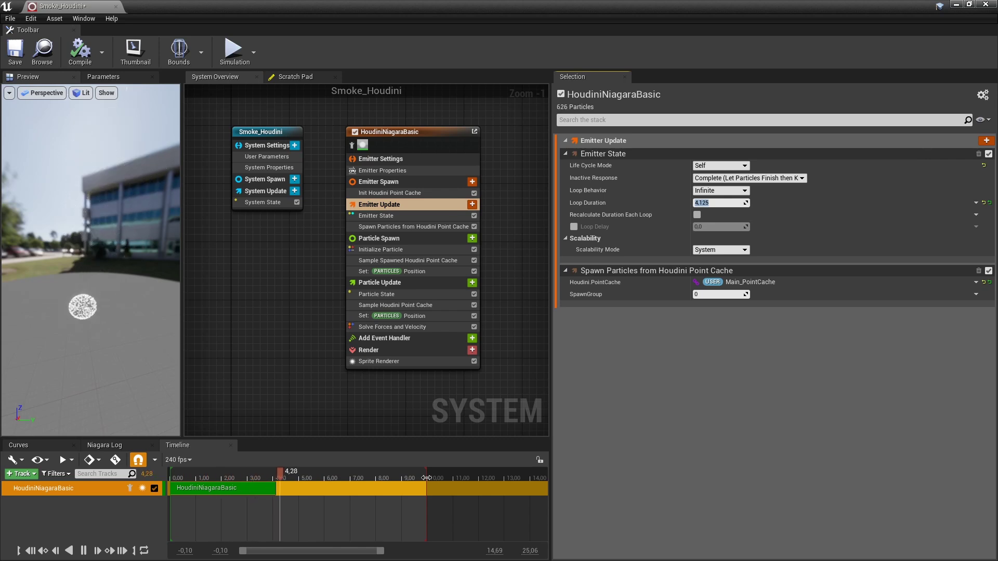
left_click_drag(426, 478, 277, 477)
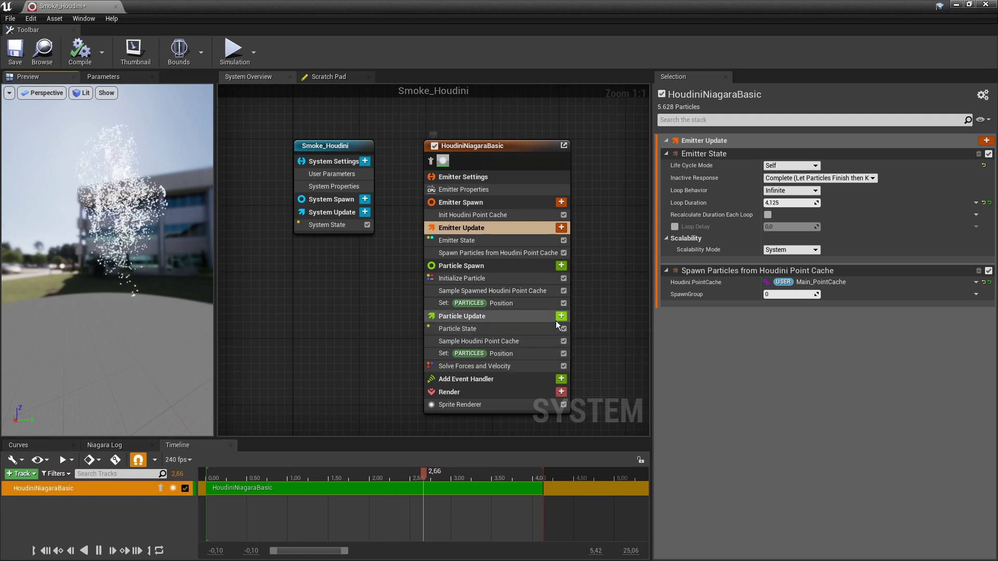
Add a Color module to Particle Update with Scale Color set to Particles Houdini Color
left_click(561, 317)
type("colo")
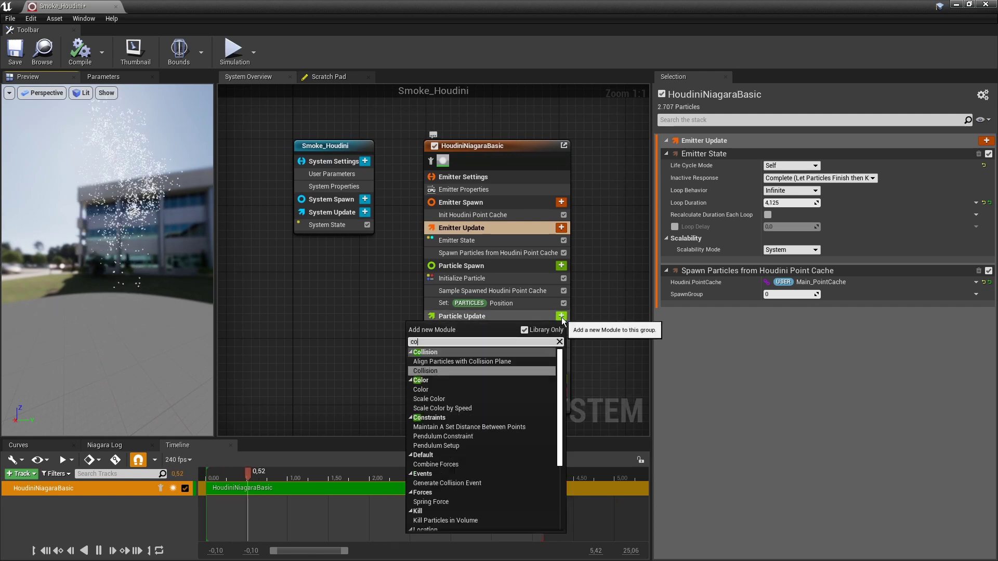
left_click(446, 363)
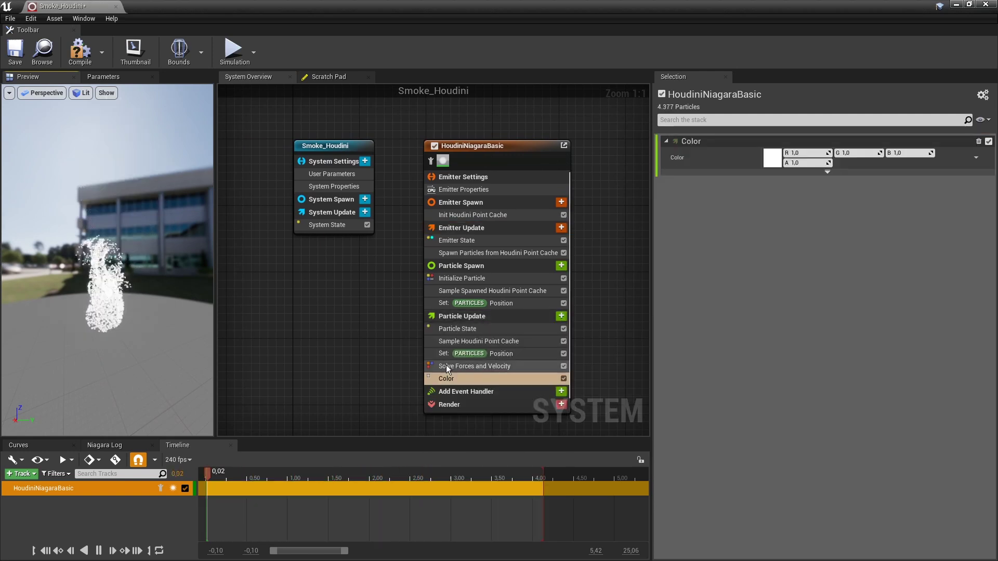
left_click(827, 172)
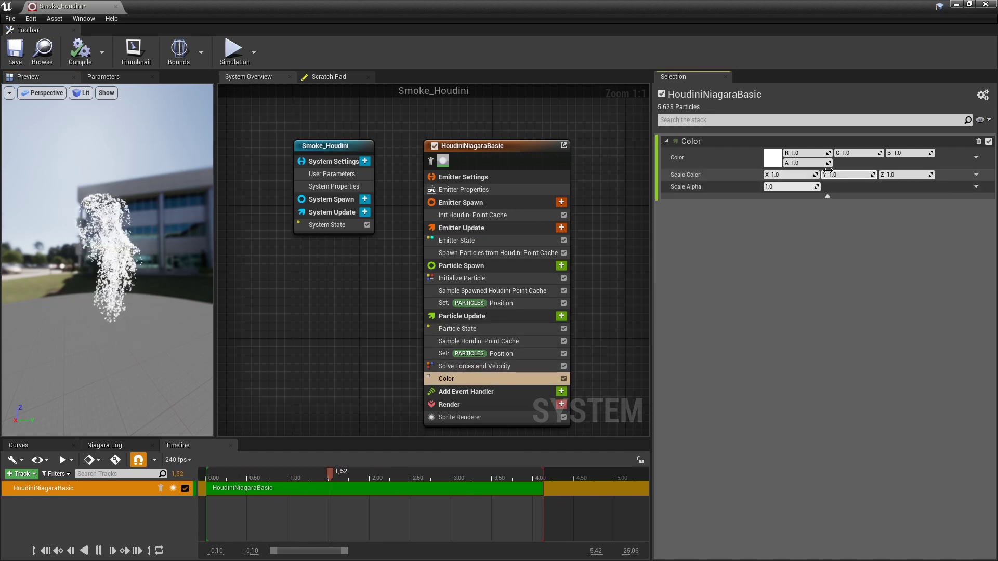
left_click(976, 175)
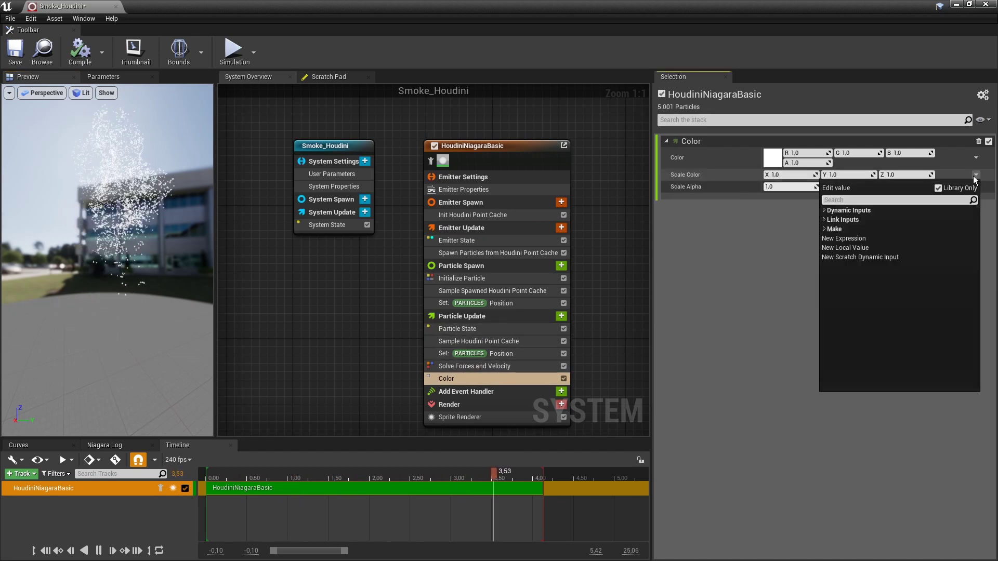
type("colo")
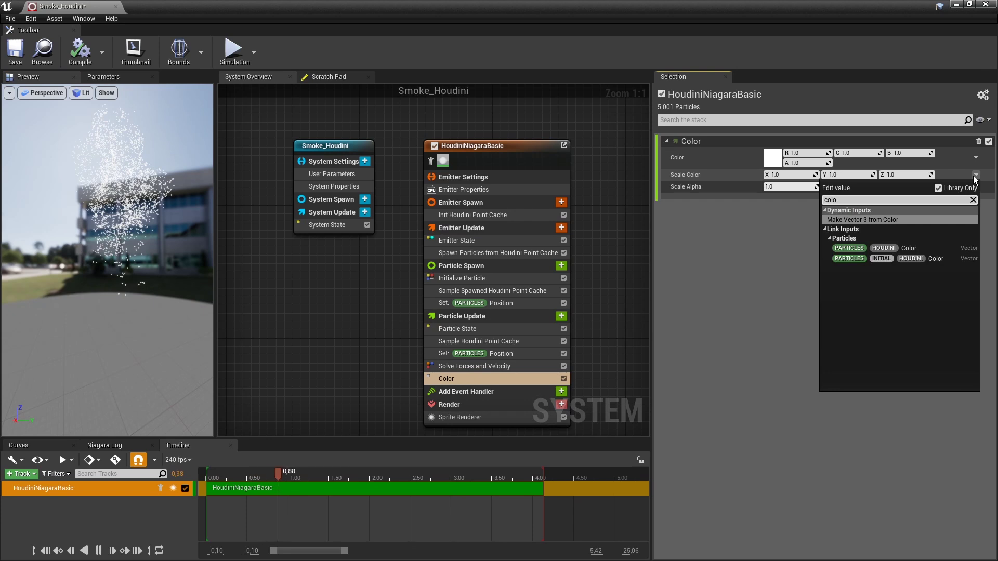
left_click(905, 248)
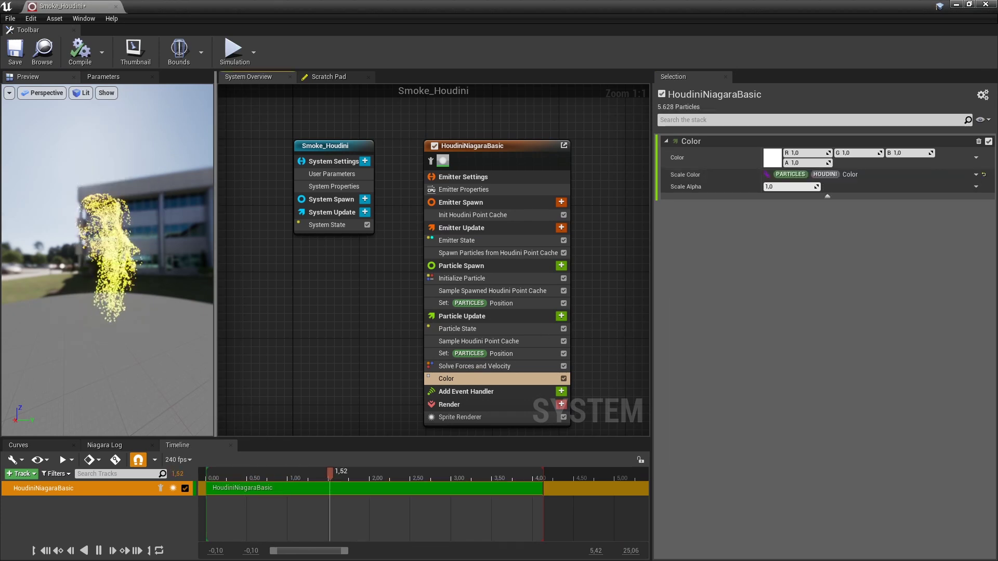
left_click_drag(189, 330, 155, 273)
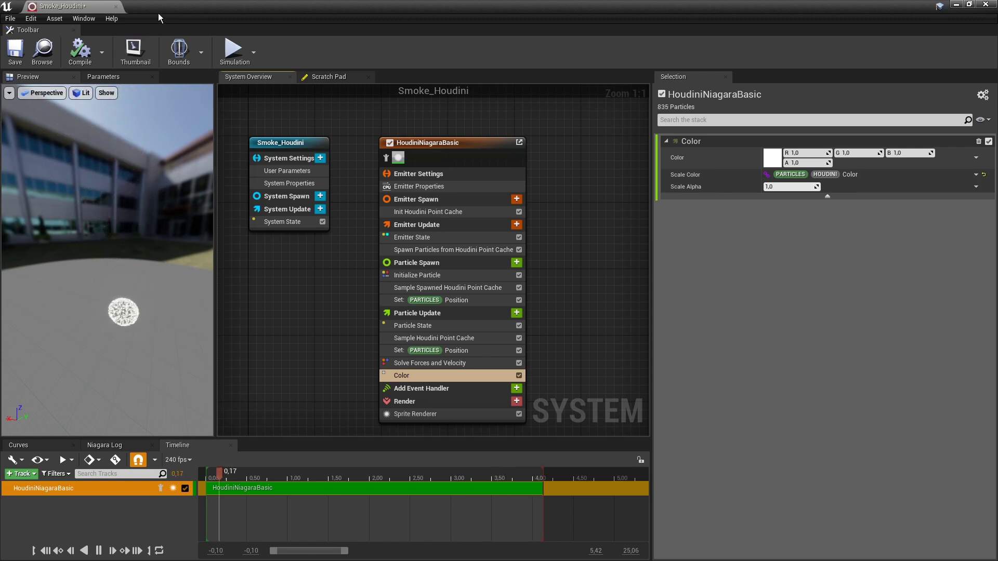
Inspect the Base_Smoke_Albedo flipbook from Textures, then show Smoke_Houdini's Sprite Renderer settings
left_click_drag(158, 13, 601, 73)
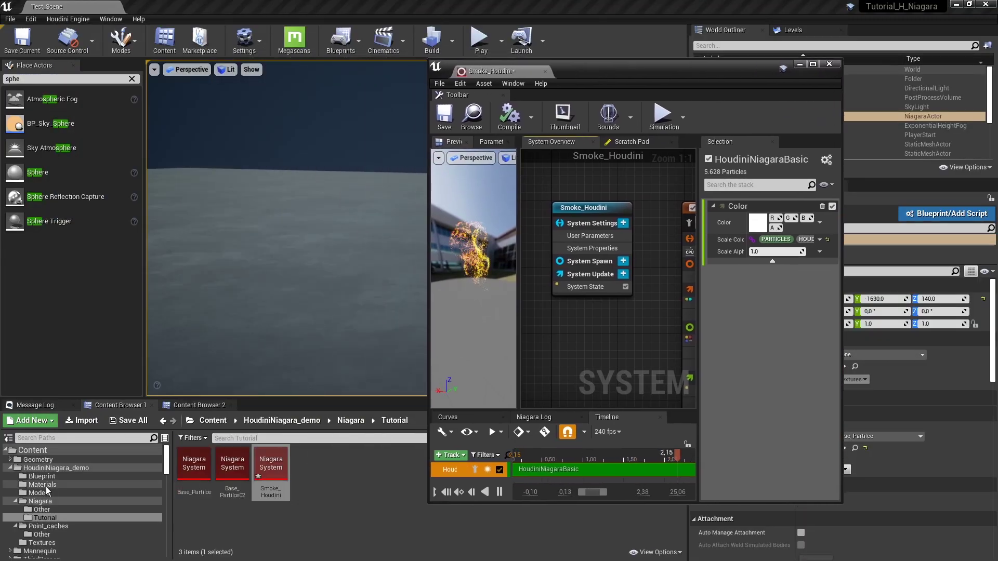
left_click(43, 543)
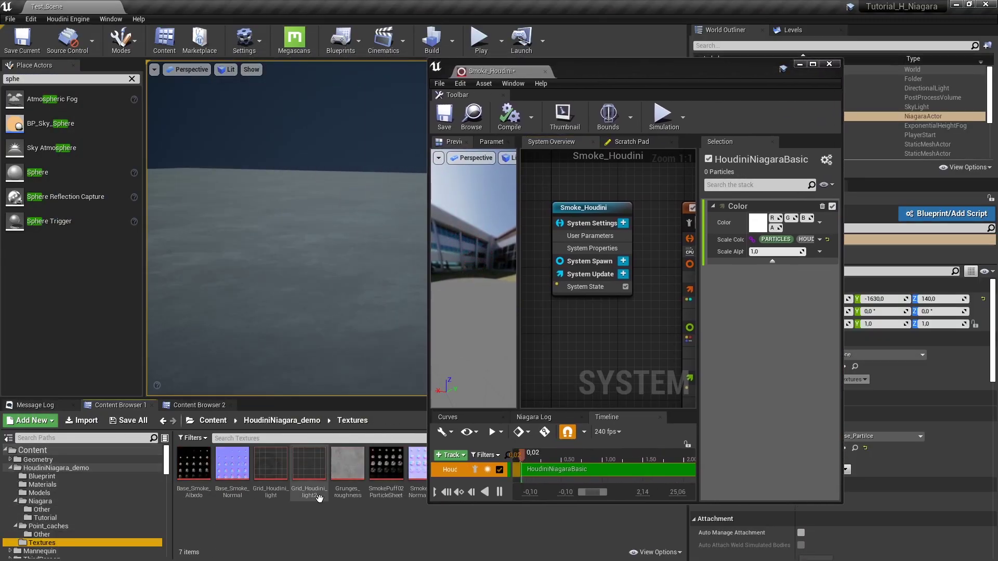
left_click_drag(426, 504, 427, 394)
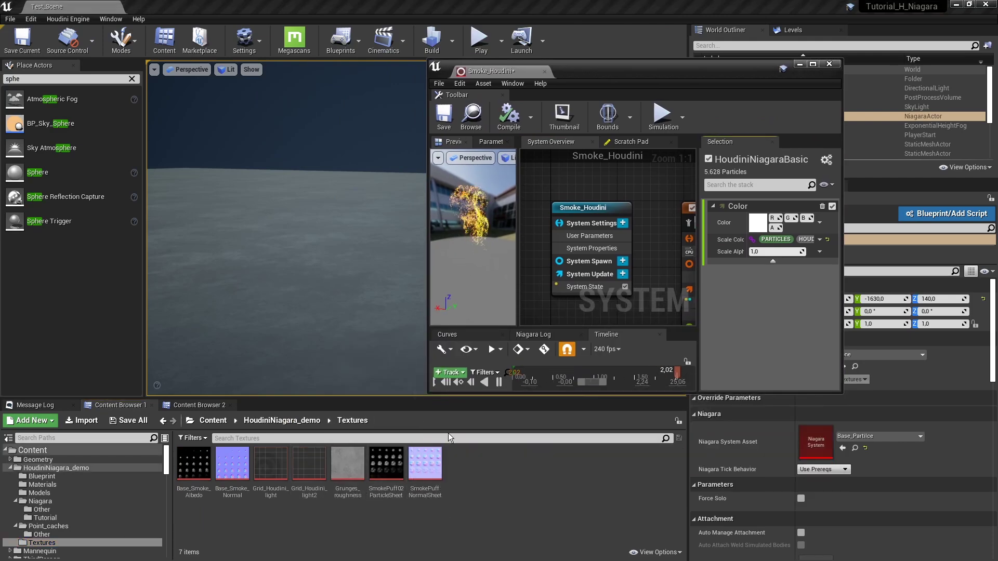
left_click_drag(194, 468, 382, 370)
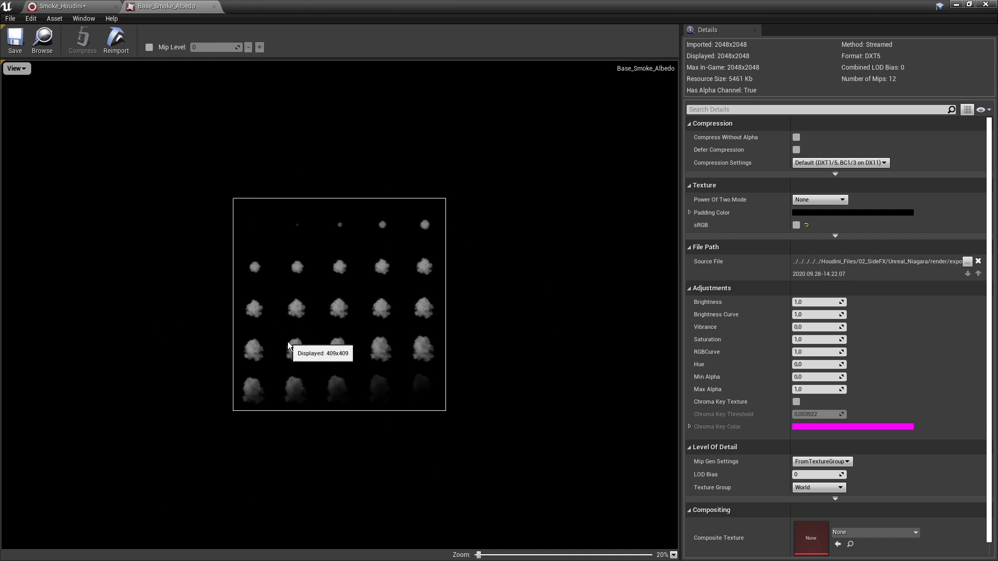
scroll(290, 347, "up", 2)
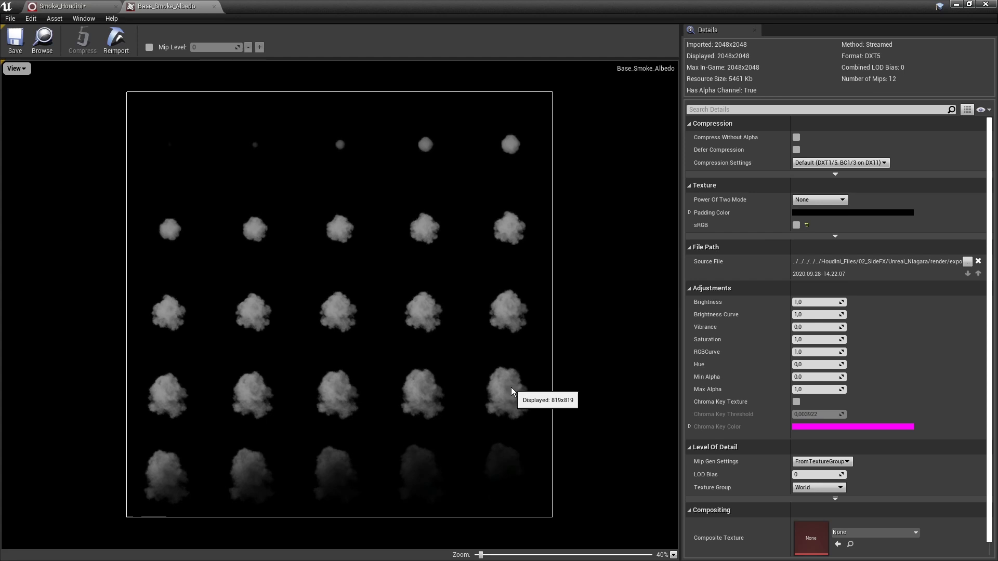
left_click(213, 6)
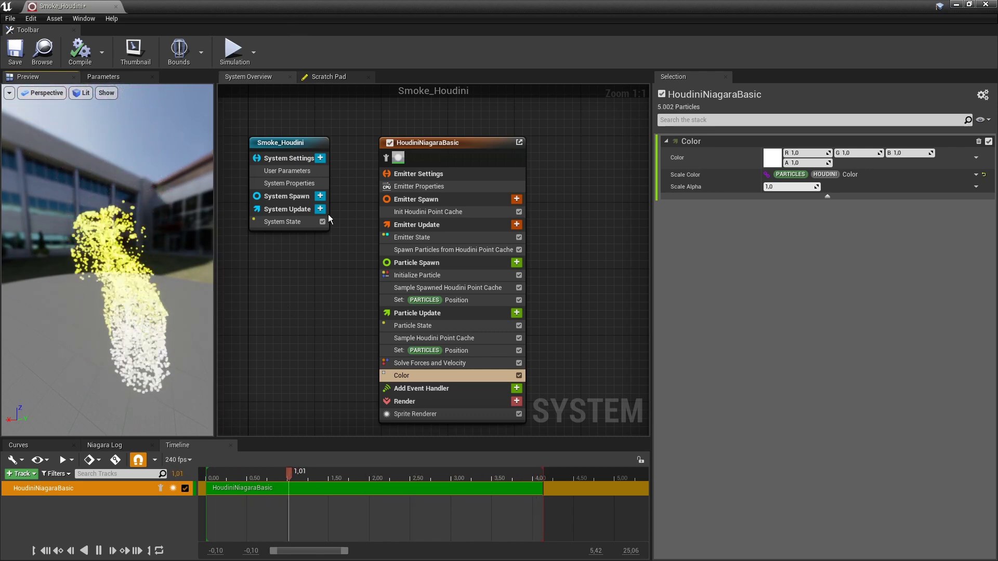
right_click_drag(313, 328, 292, 292)
left_click(398, 376)
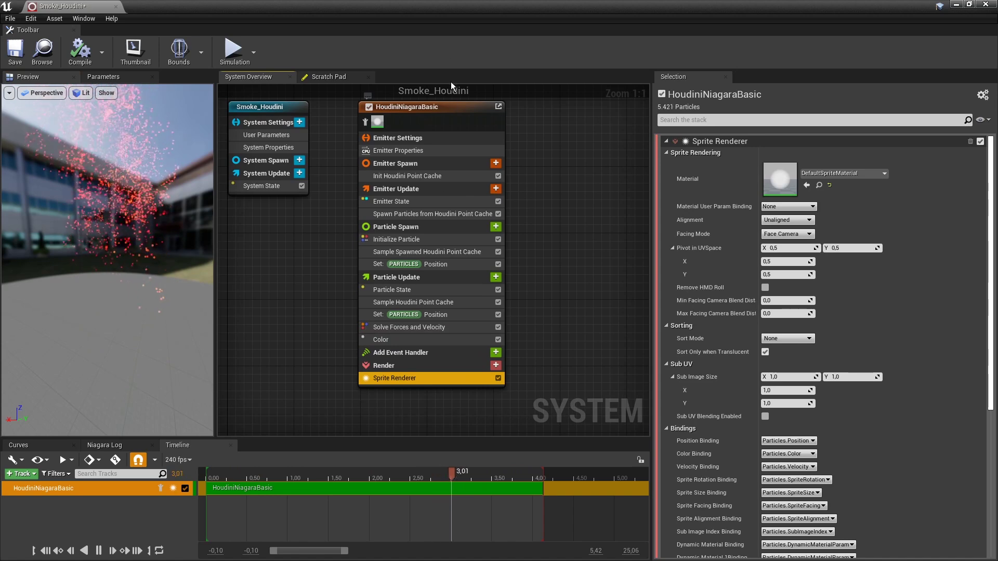
Open the Particle_Translucent material from the Materials folder, maximized
left_click_drag(436, 11, 676, 75)
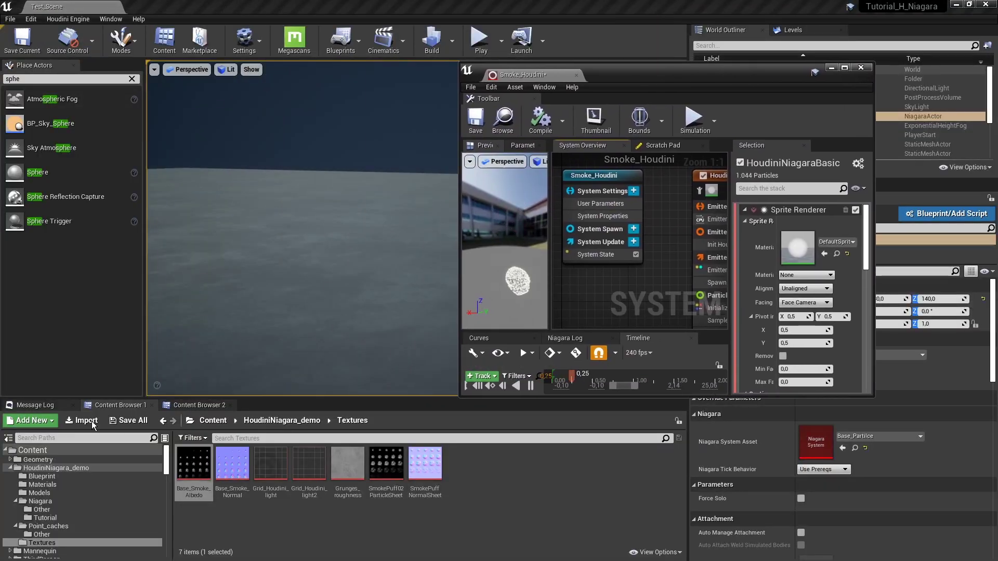
left_click(58, 487)
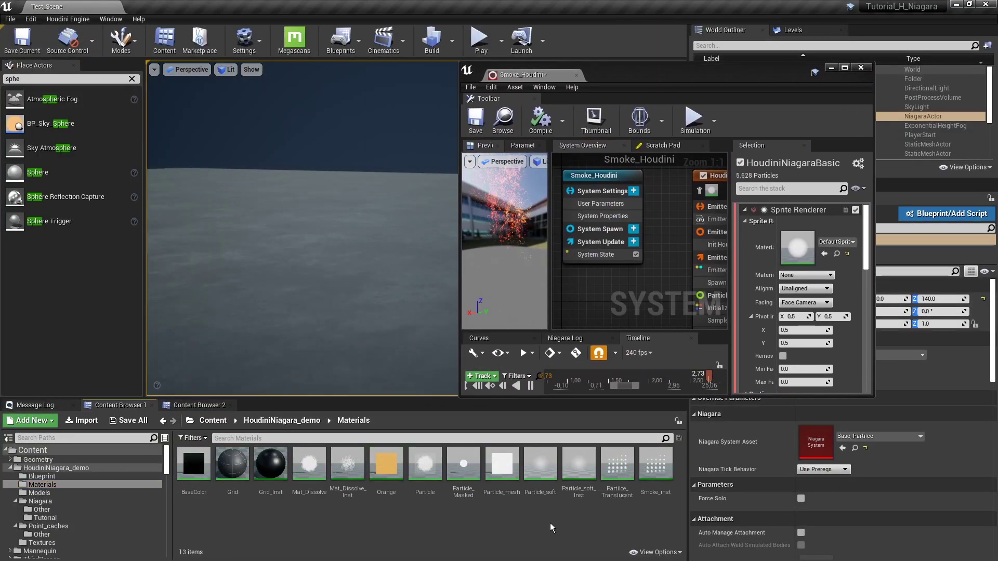
double_click(619, 467)
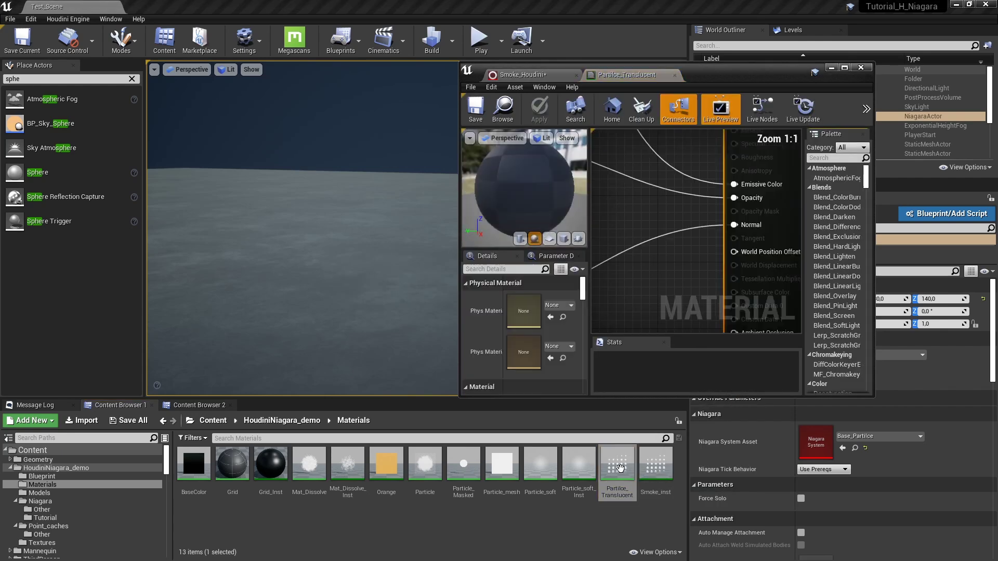
left_click(845, 68)
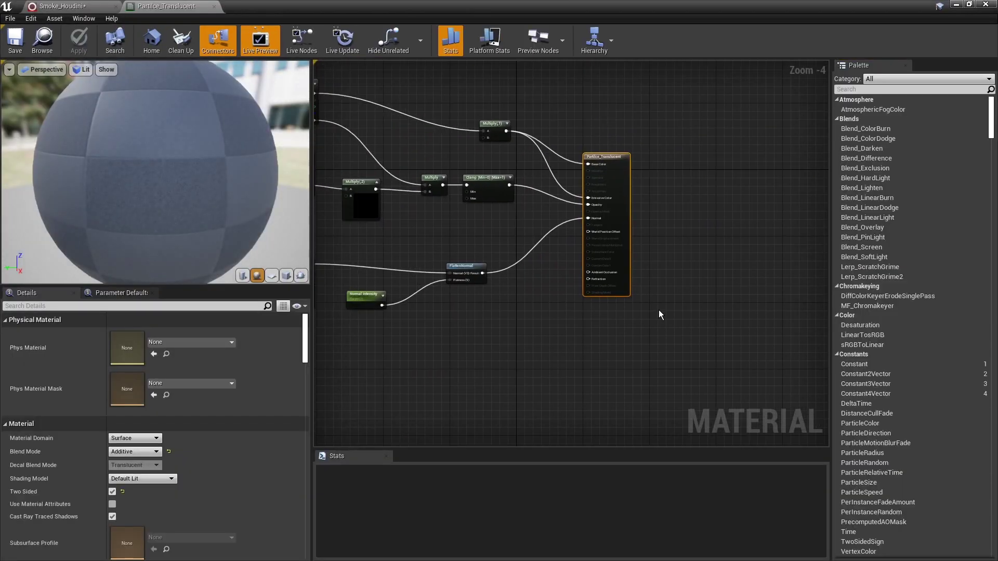
Inspect the albedo and normal Texture Sample nodes, repositioning the TexCoord and Particle Color nodes
left_click_drag(361, 191, 360, 253)
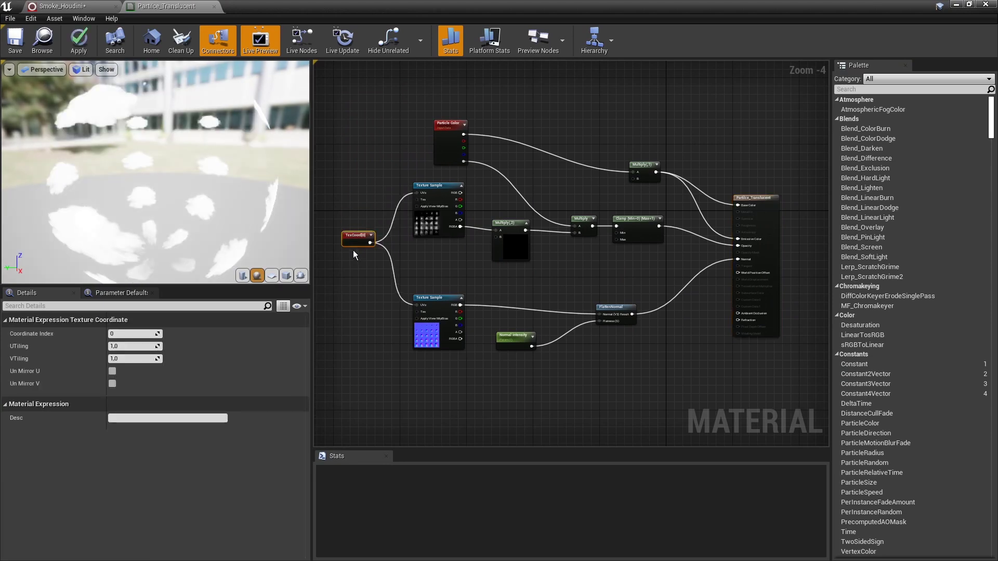
scroll(408, 249, "up", 1)
left_click(426, 225)
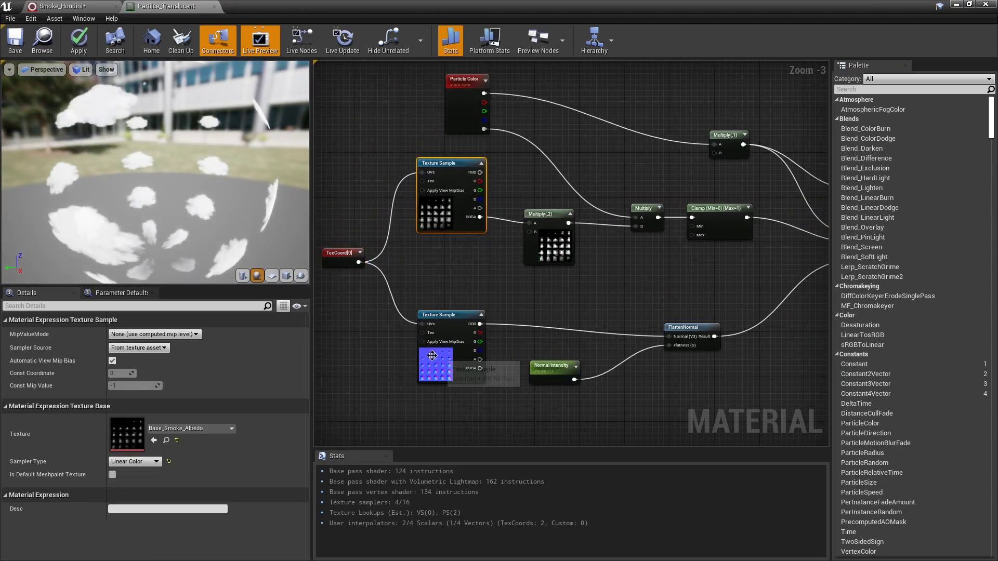
left_click(432, 357)
left_click(441, 239)
left_click(435, 224)
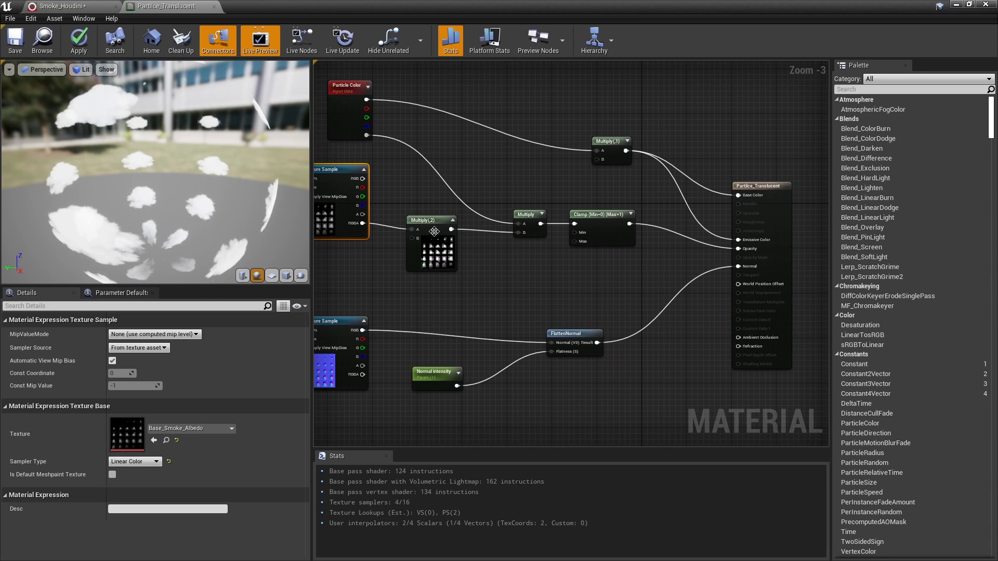
left_click_drag(340, 125, 407, 124)
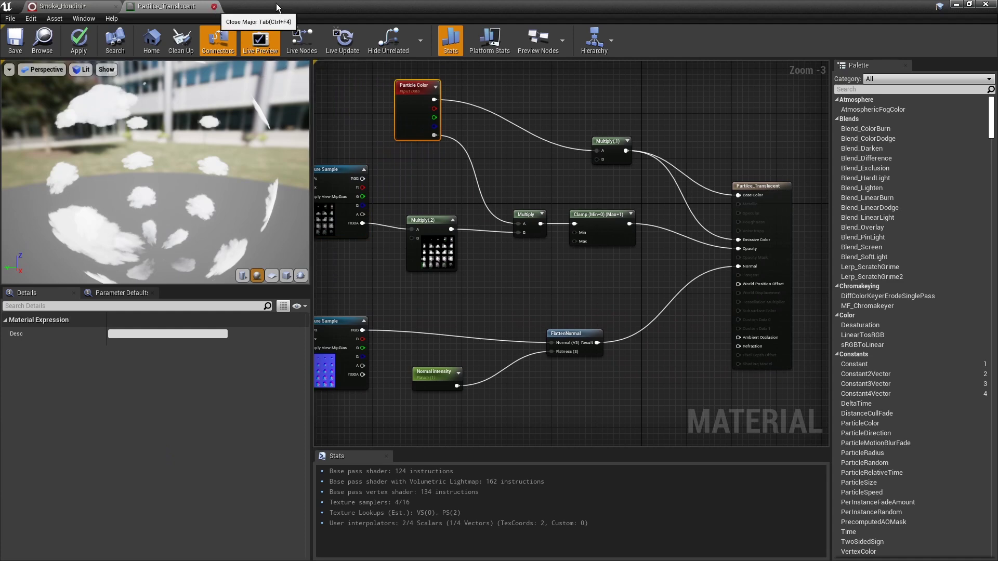
Assign the Smoke_inst material to the Sprite Renderer
left_click(214, 6)
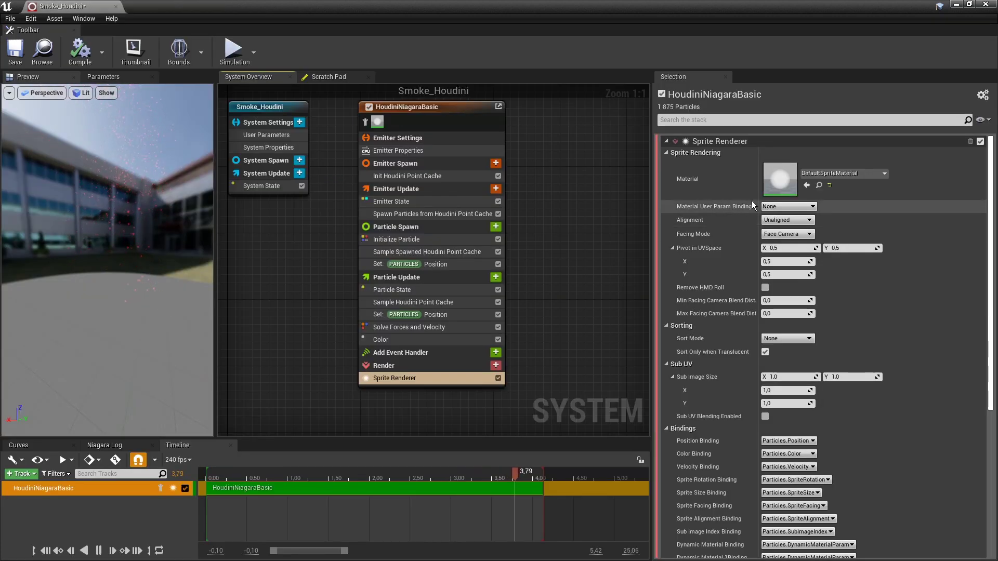
left_click(831, 173)
type("smo")
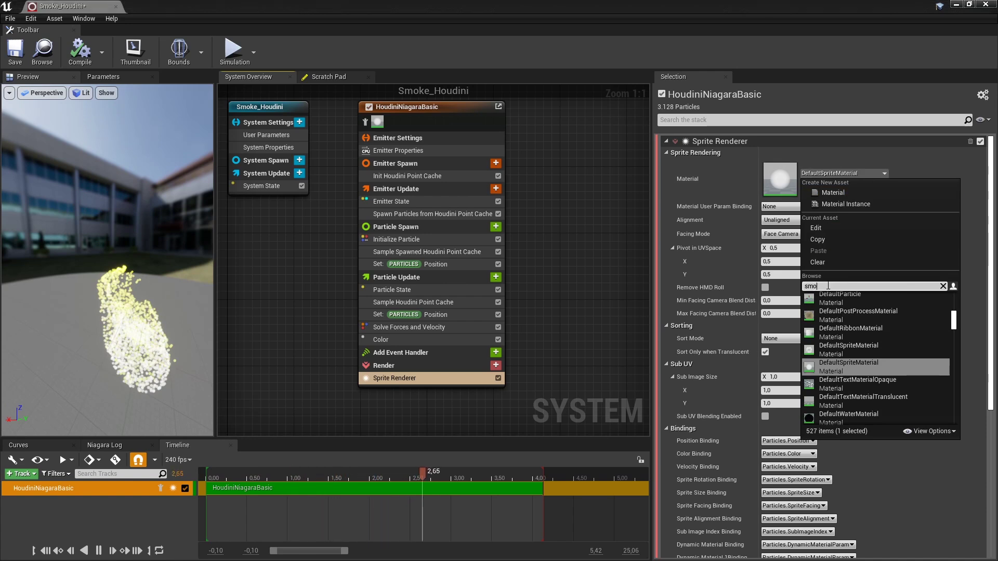
type("ke")
left_click(856, 321)
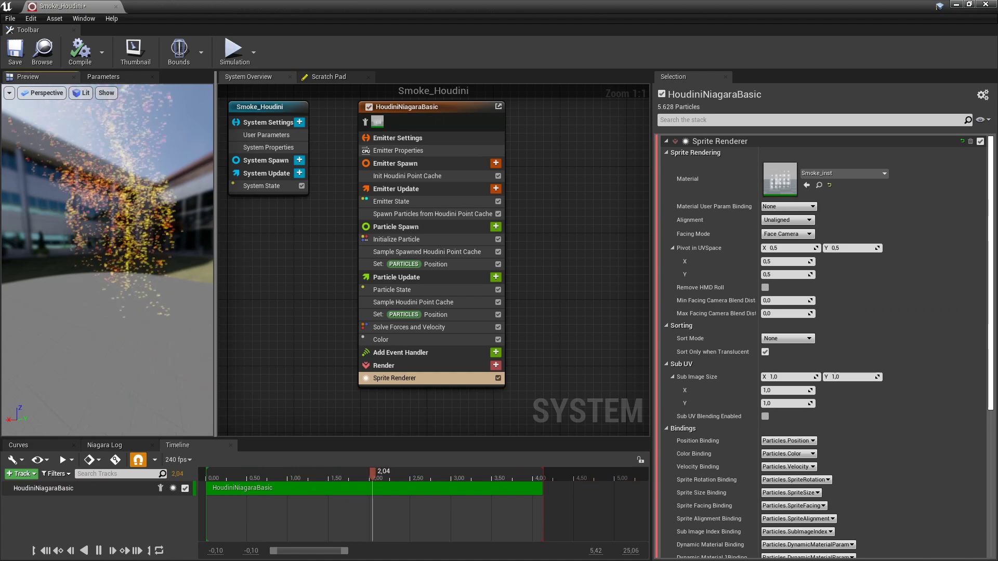
Pause the preview simulation at an early frame and orbit to inspect the smoke sprites
left_click(262, 475)
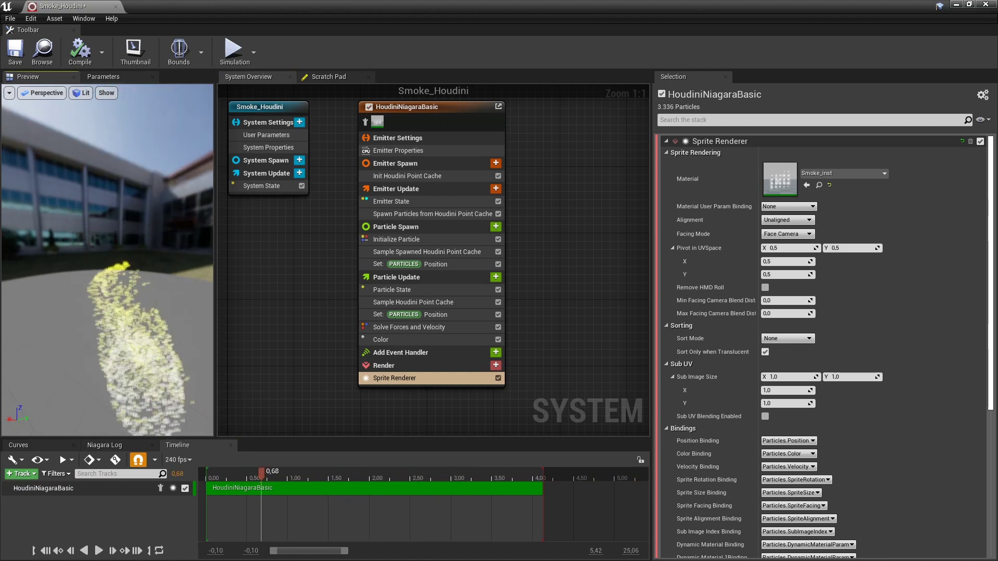
left_click_drag(108, 260, 185, 243)
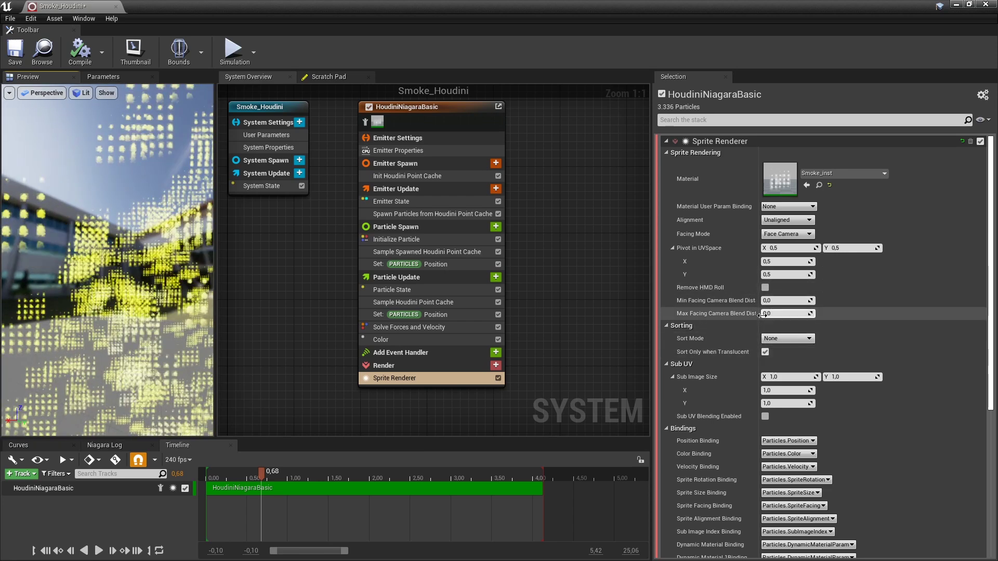
left_click_drag(64, 198, 78, 196)
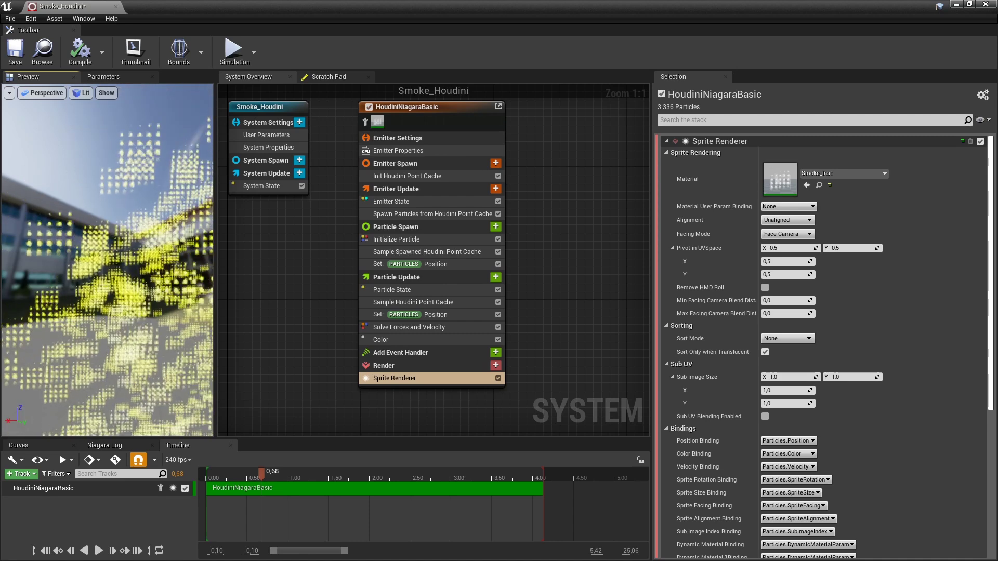
Set the Sprite Renderer's Sub Image Size to 5.0 × 5.0 for the smoke flipbook
left_click(781, 403)
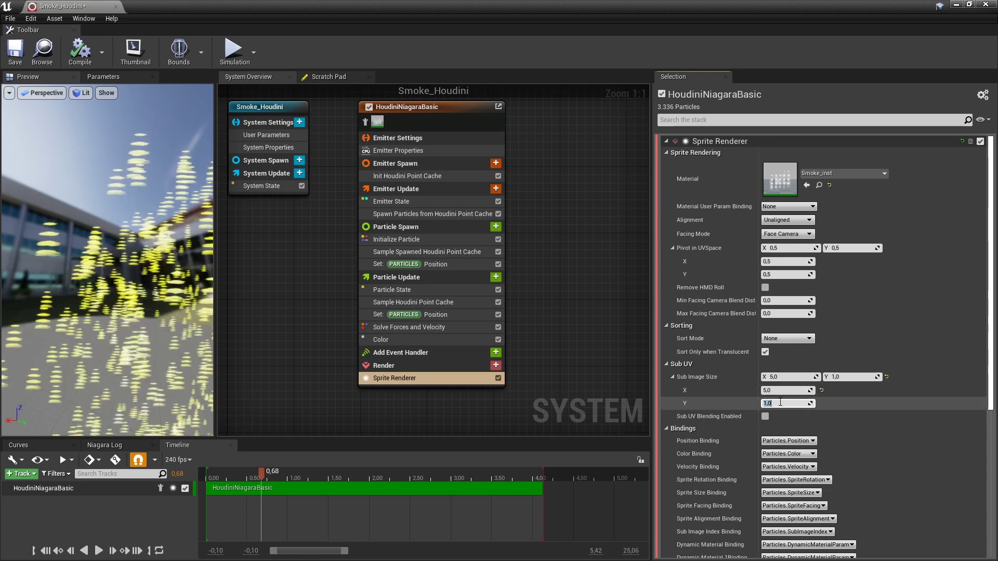
type("5")
key("Return")
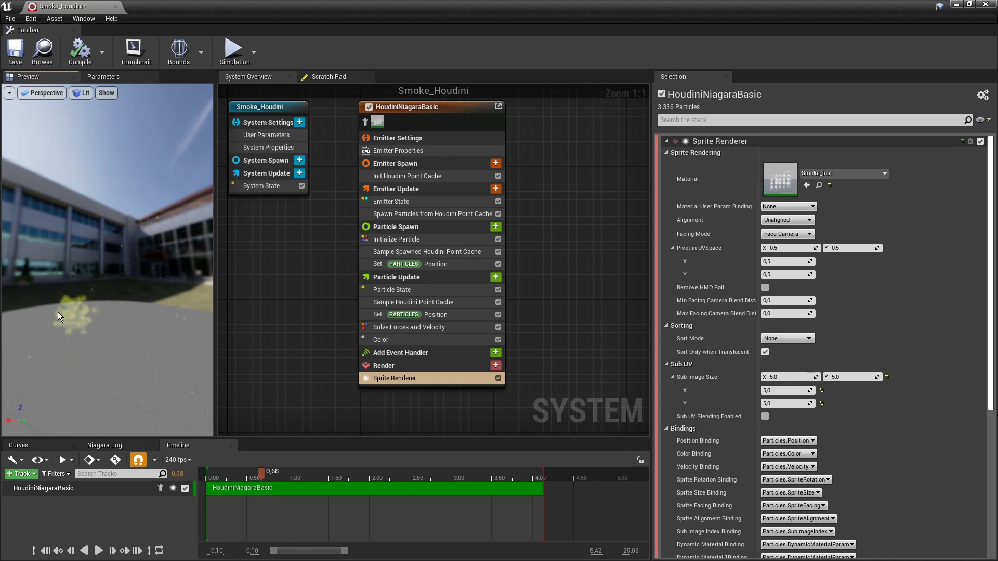
left_click_drag(145, 316, 145, 317)
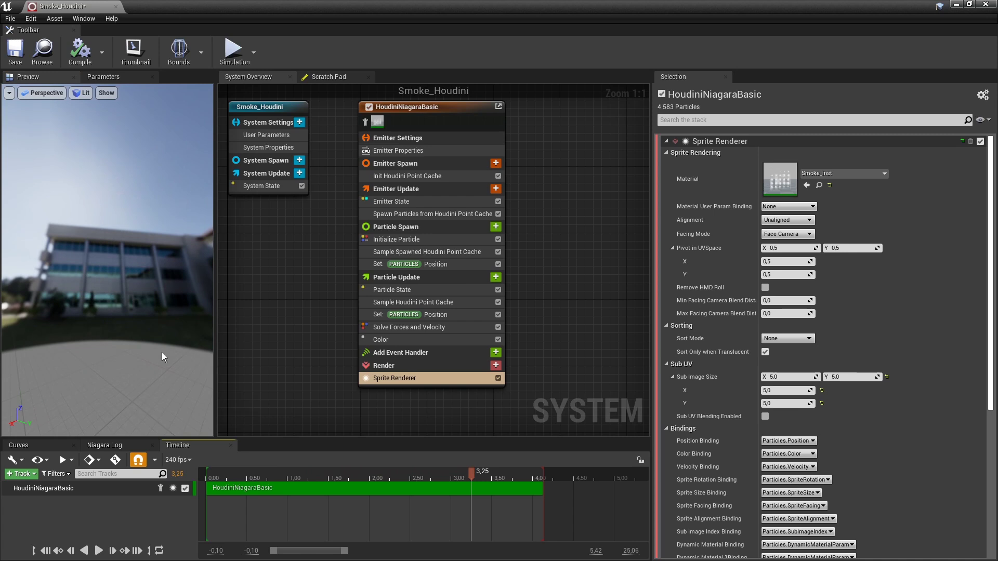
left_click(496, 277)
Add a Sub UVAnimation module to Particle Update, playing 25 frames in Linear mode
type("anim")
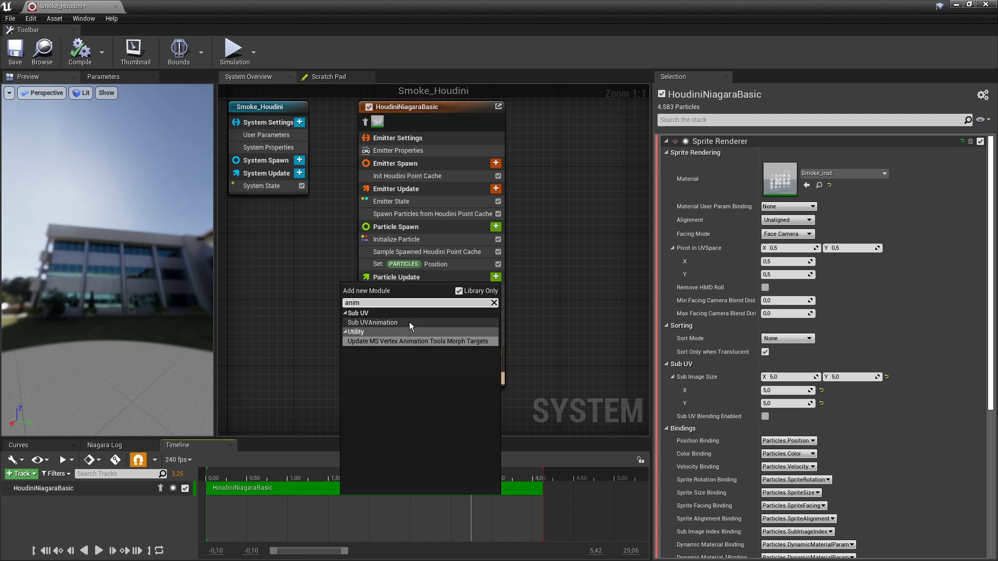
left_click(373, 323)
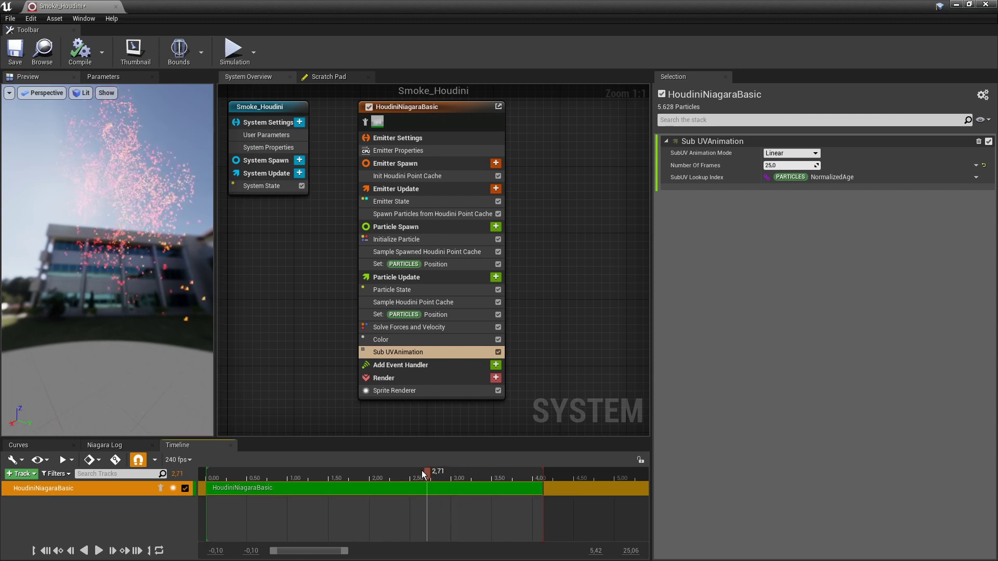
left_click_drag(422, 470, 301, 470)
scroll(318, 322, "down", 3)
left_click(440, 294)
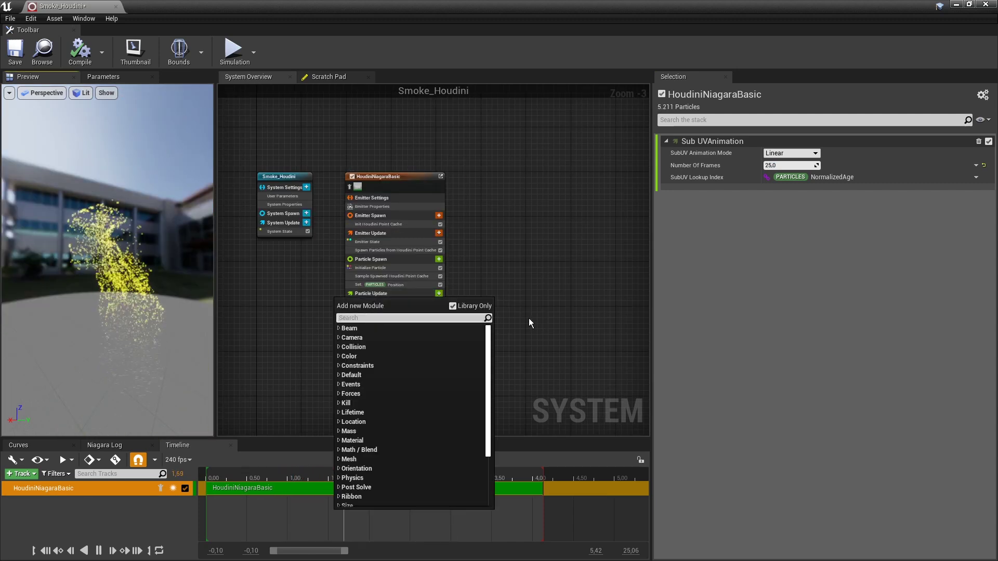
Add Scale Sprite Size with Scale Factor as a uniform float driven by Float from Curve
type("scale")
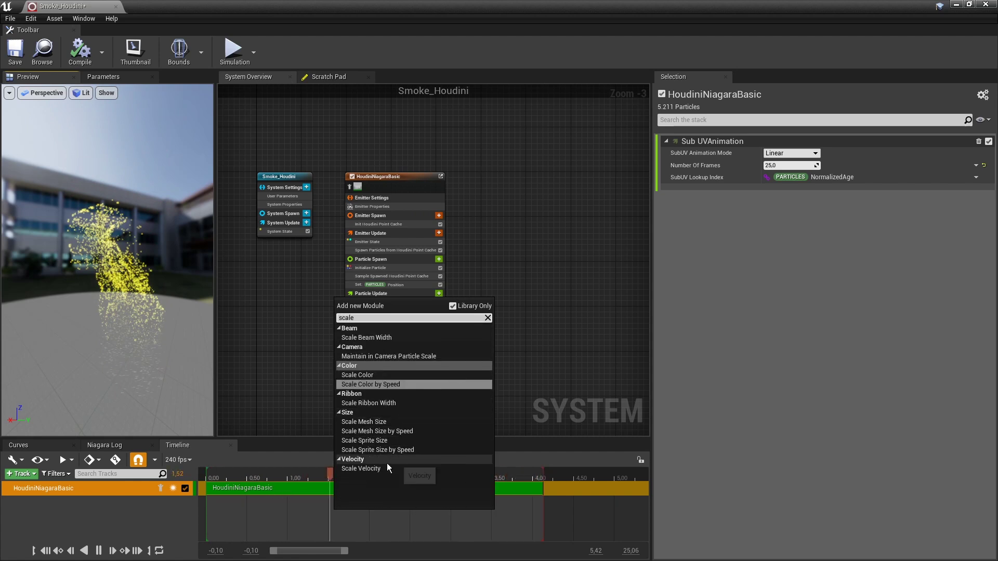
left_click(387, 440)
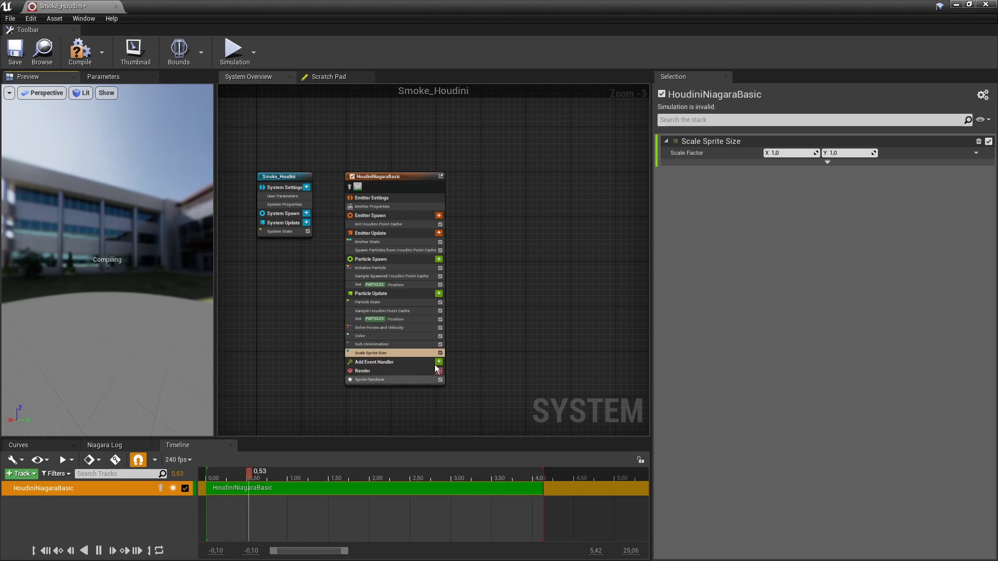
left_click(976, 154)
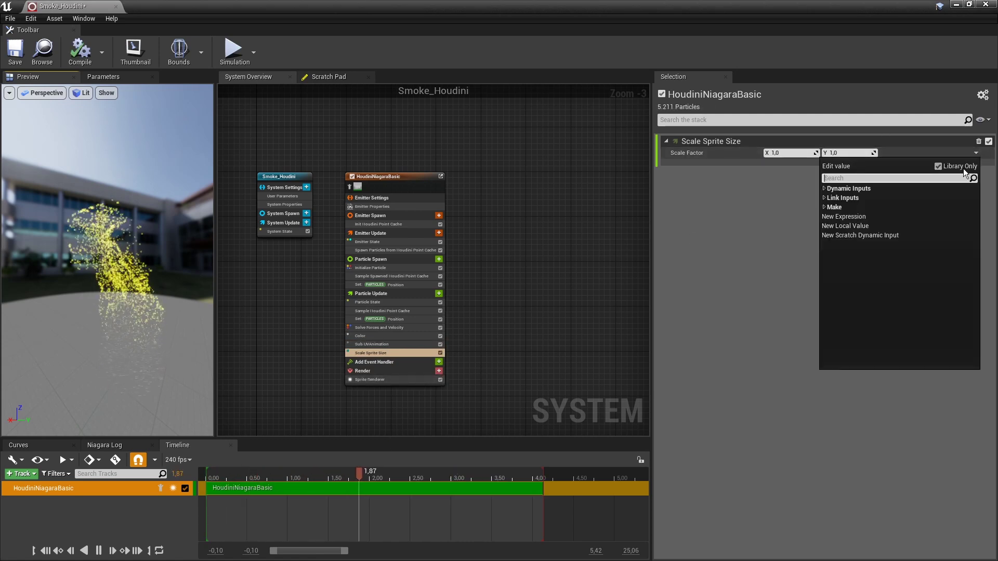
type("uniform")
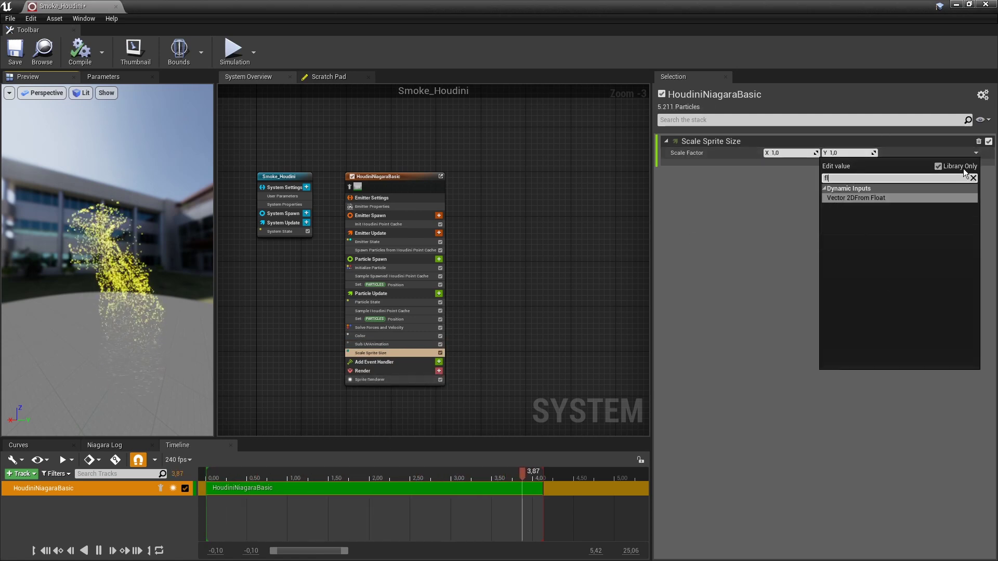
left_click(869, 196)
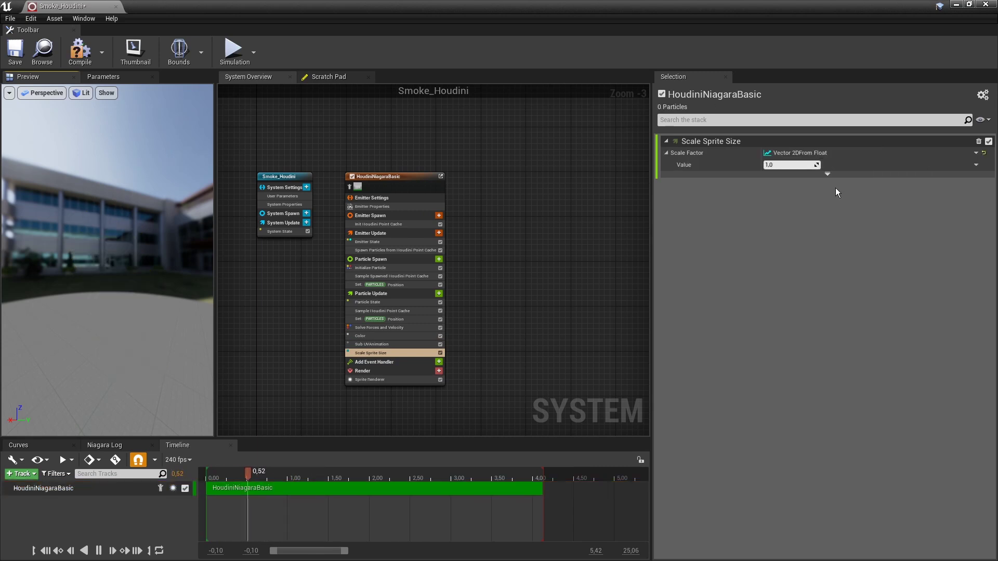
left_click(976, 165)
type("cur")
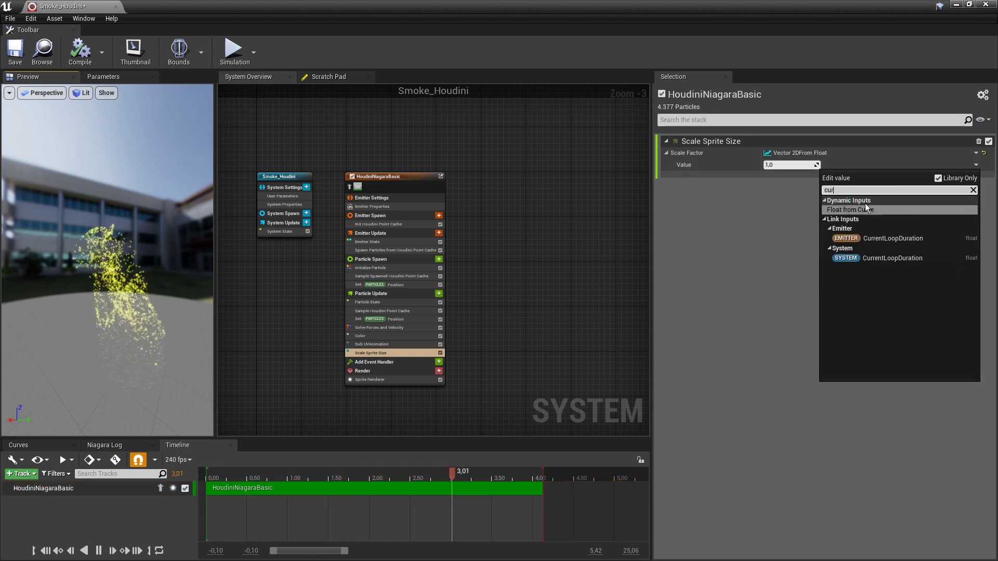
left_click(863, 209)
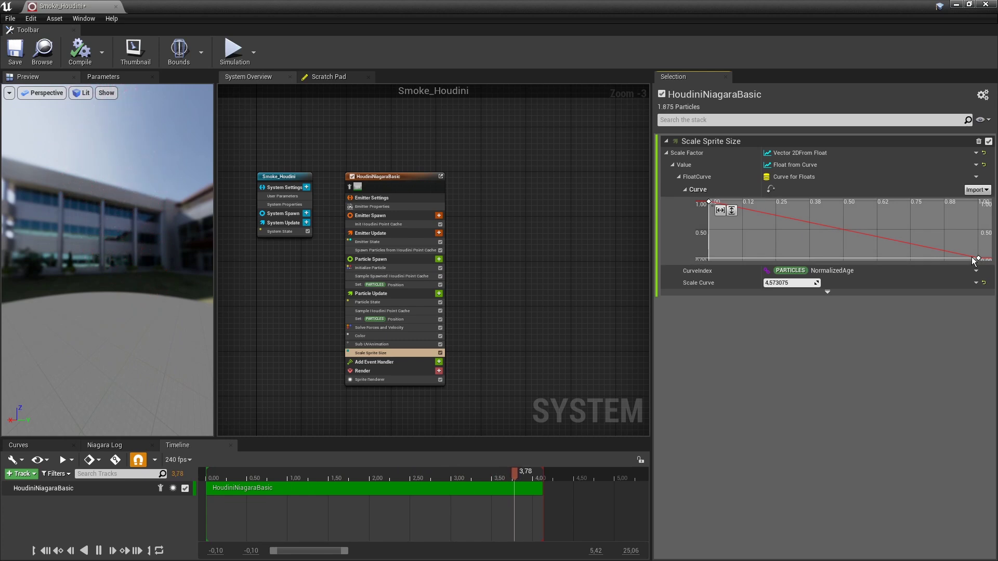
Shape the scale curve rising to 1 and set the Scale Curve multiplier to about 30.75
left_click_drag(978, 254, 978, 211)
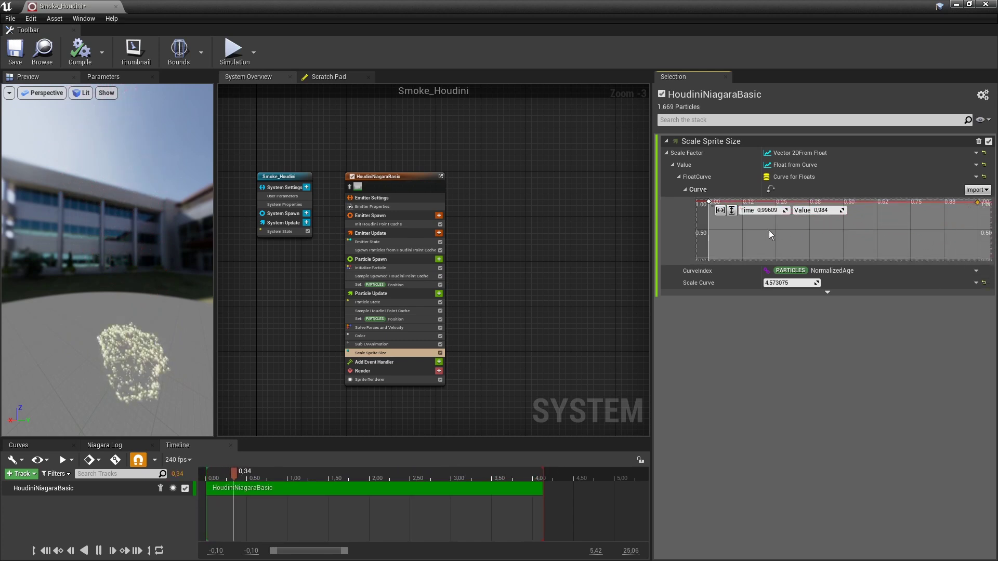
left_click_drag(709, 203, 711, 234)
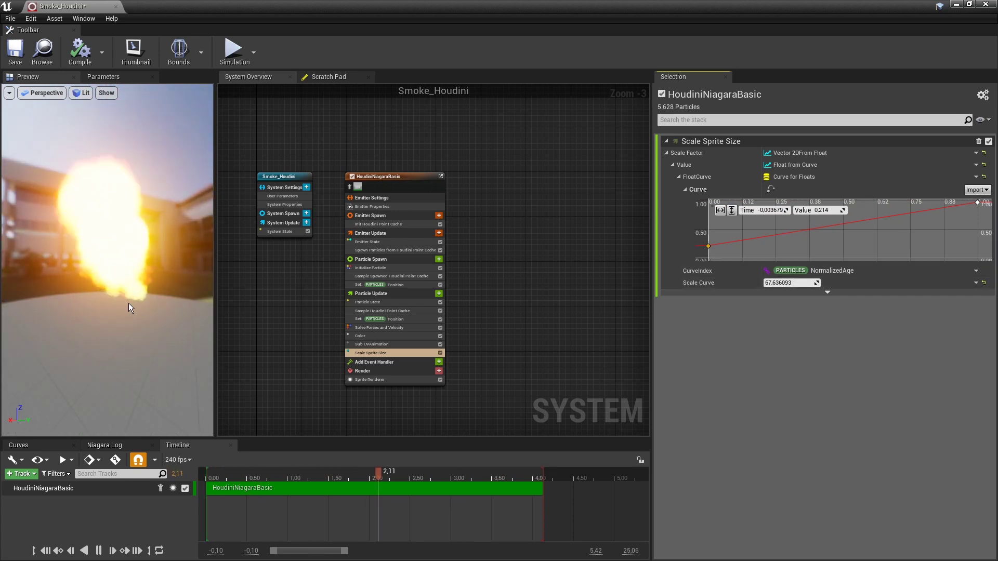
left_click_drag(131, 197, 131, 197)
left_click_drag(798, 286, 801, 283)
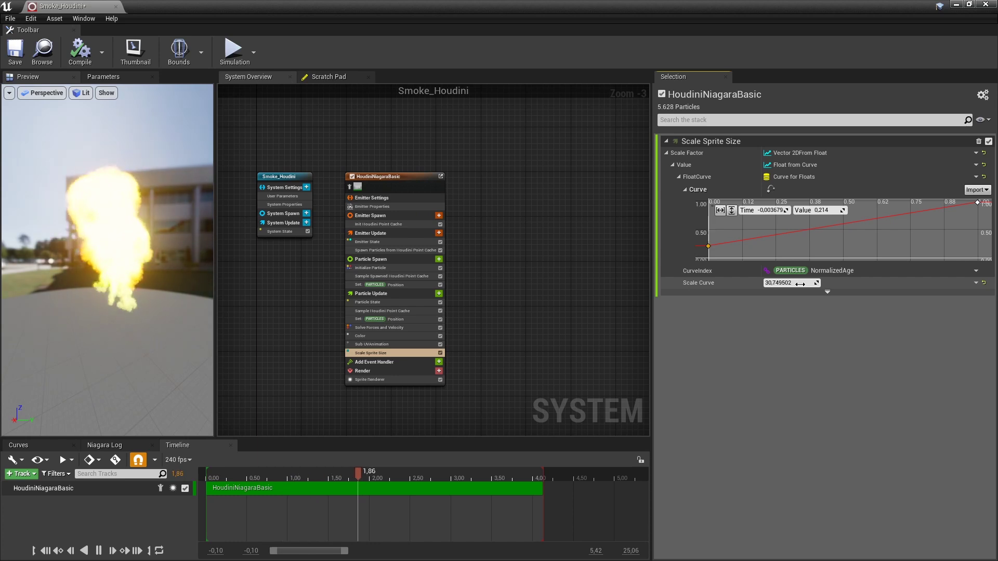
scroll(341, 364, "up", 2)
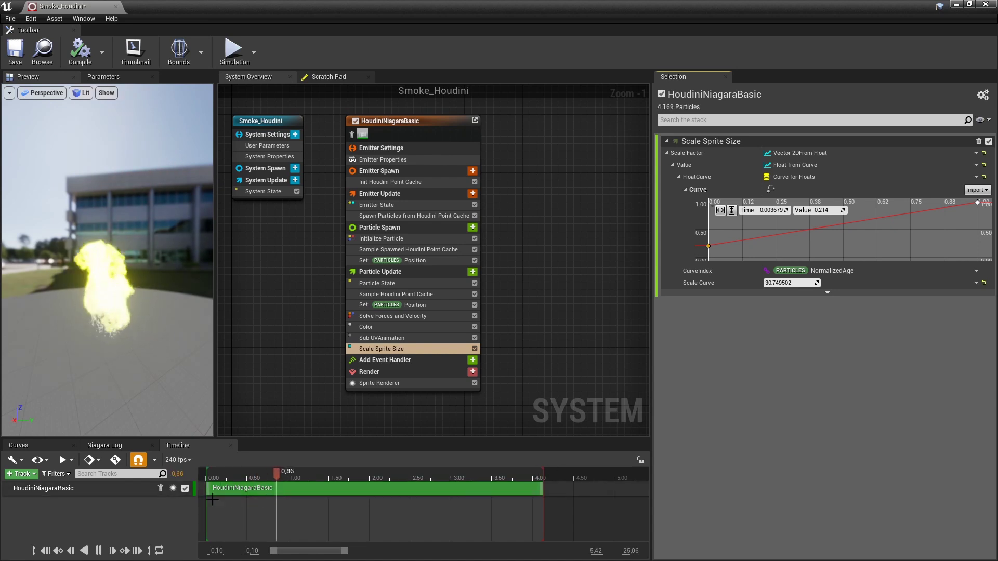
Play the preview and scrub past 2.9 seconds to watch the smoke fade
left_click(99, 551)
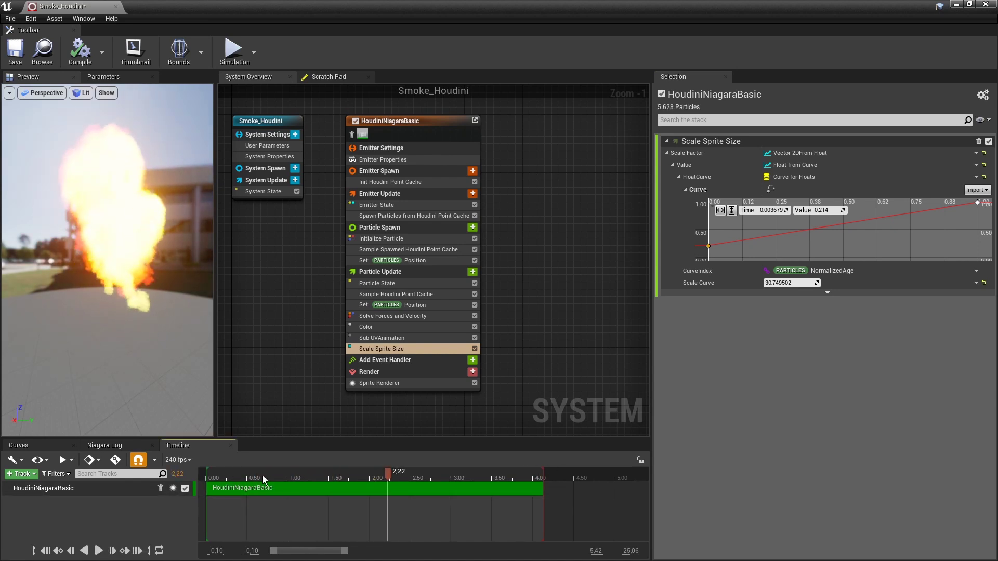
left_click_drag(419, 474, 450, 474)
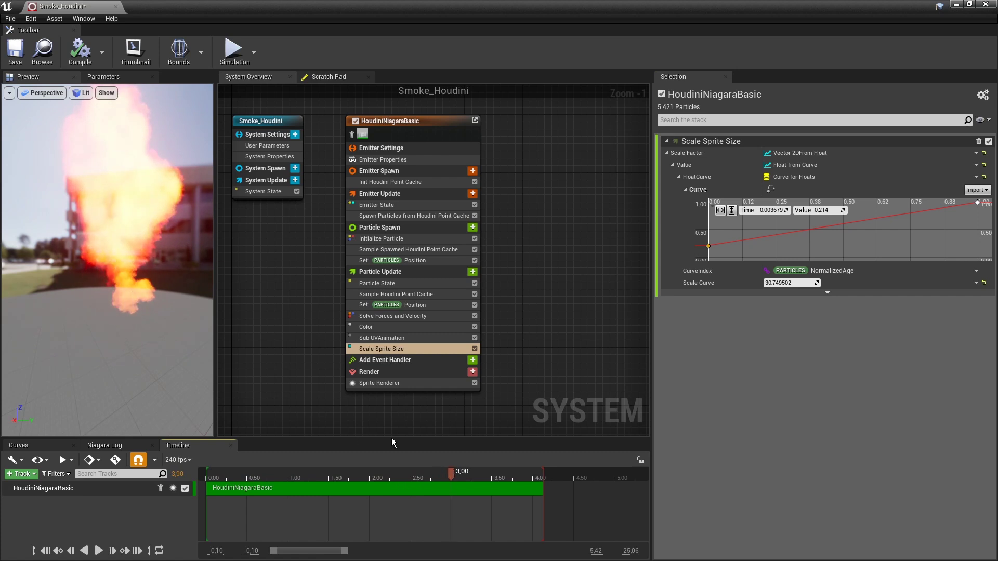
mouse_move(453, 473)
left_mouse_down()
mouse_move(500, 476)
mouse_move(456, 477)
left_mouse_up()
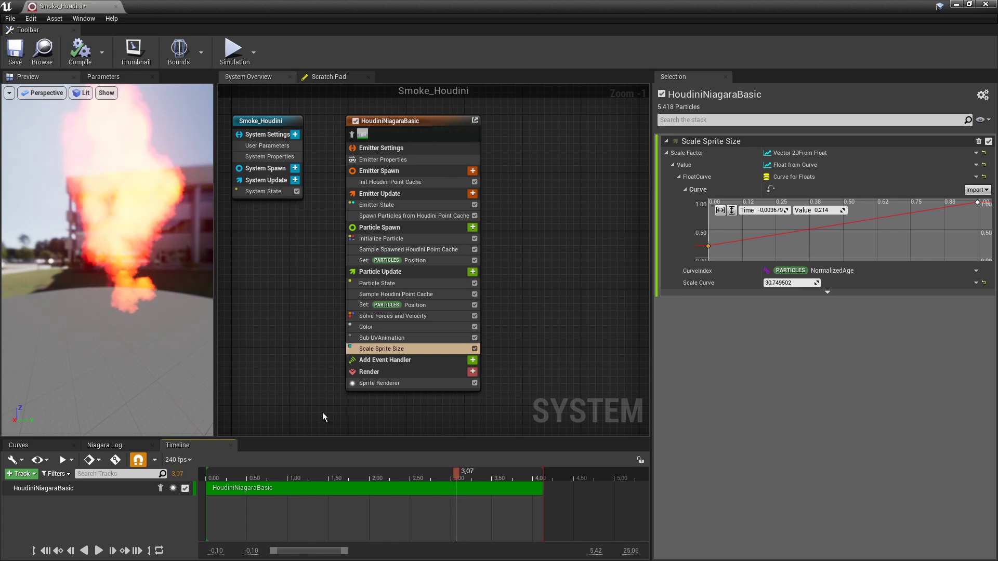
Add Sprite Rotation Rate to Particle Update with Rotation Rate about 192.8
left_click(472, 272)
type("ro")
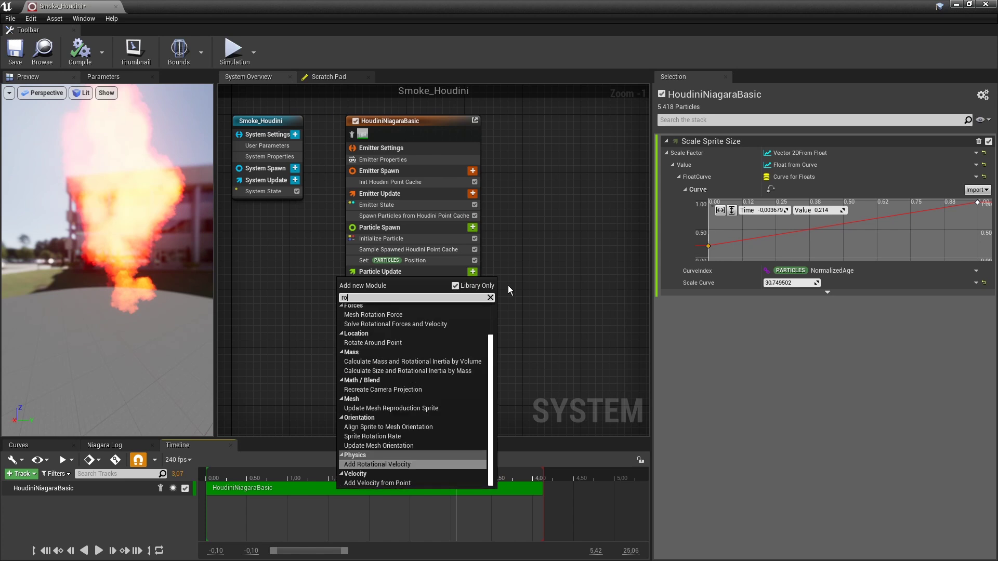
key("BackSpace")
key("BackSpace")
type("sprit")
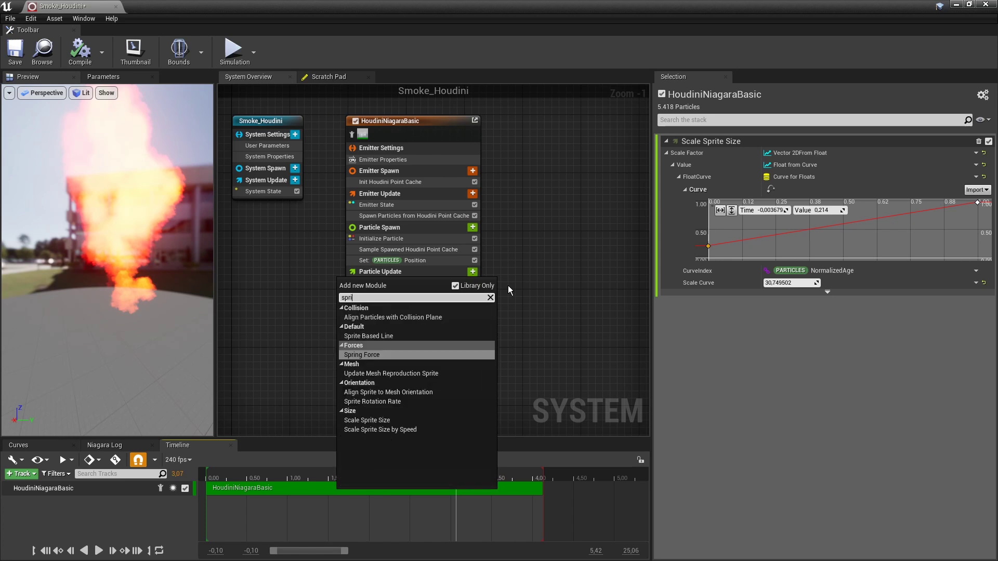
left_click(379, 383)
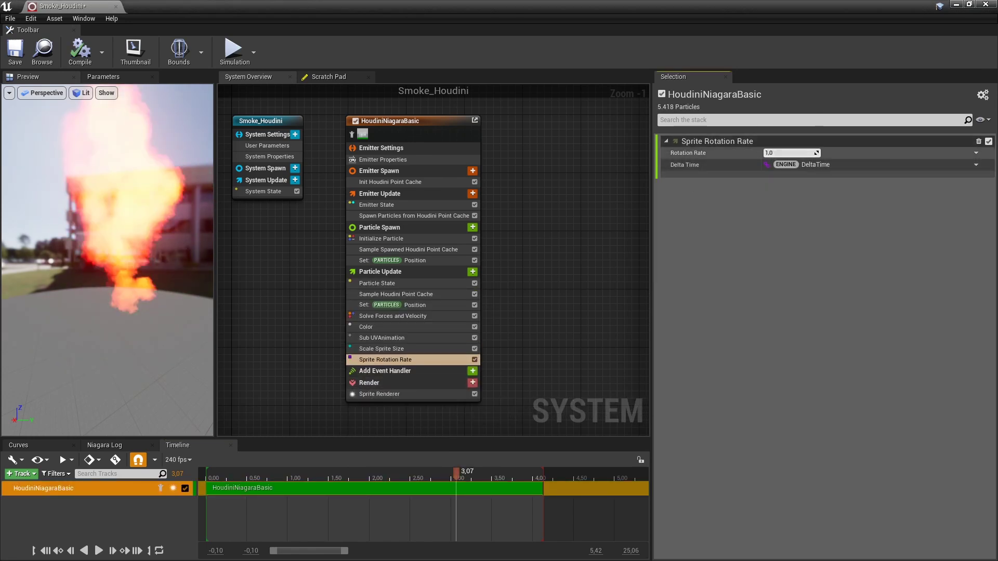
left_click_drag(790, 153, 811, 153)
left_click(100, 549)
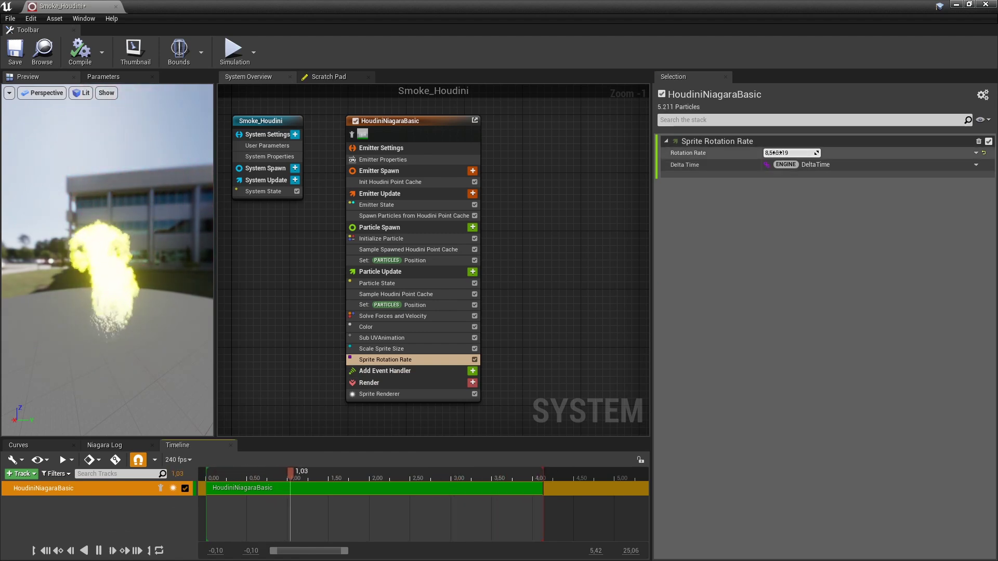
left_click_drag(776, 153, 786, 152)
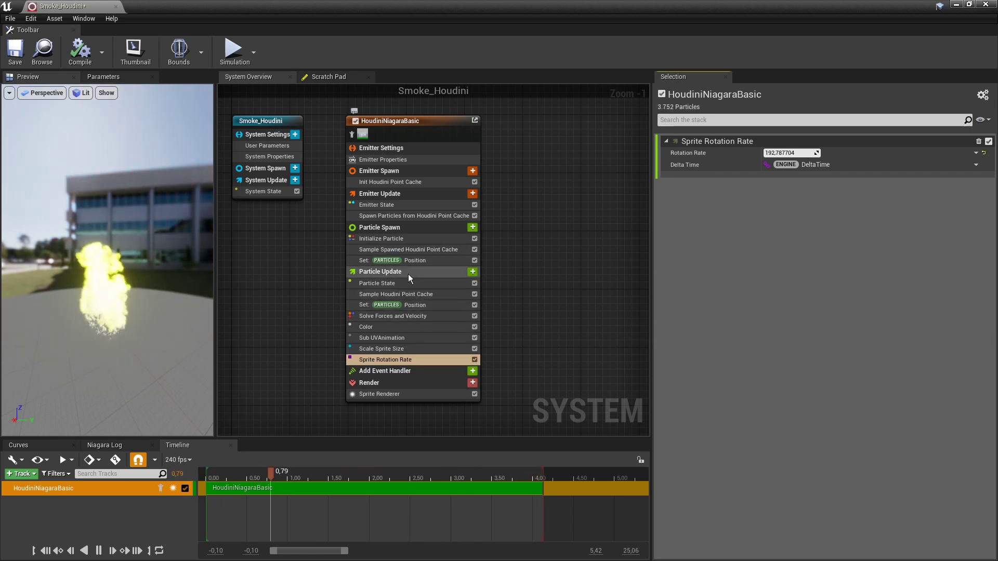
In Initialize Particle, enable Sprite Rotation as a Uniform Ranged Float from 0 to 50
left_click(398, 229)
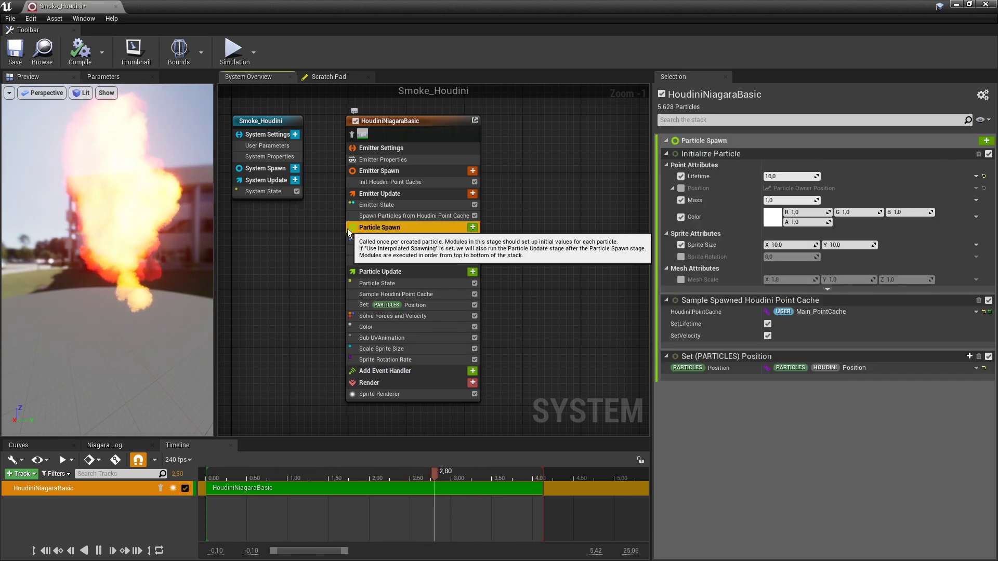
left_click(682, 257)
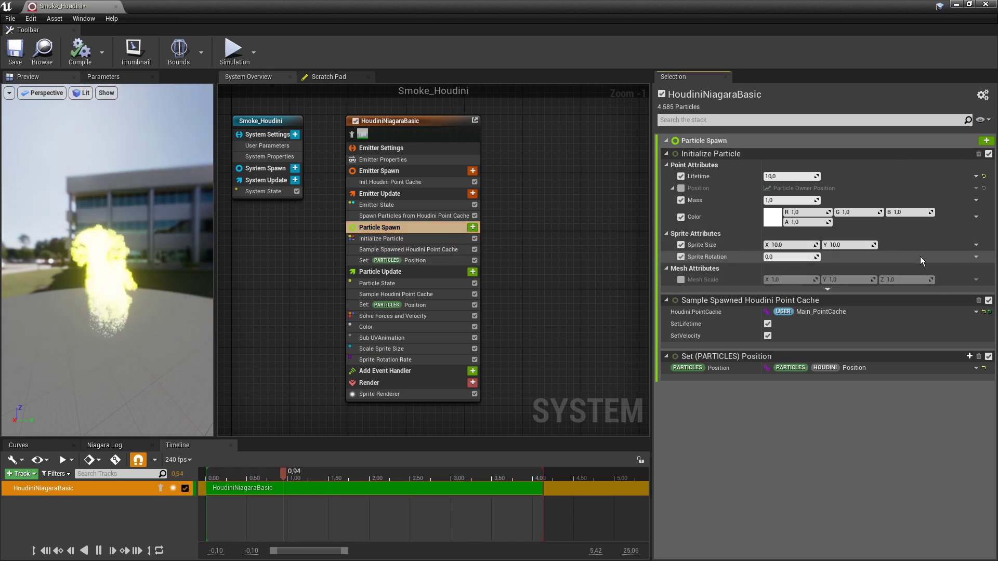
left_click(976, 257)
type("rand")
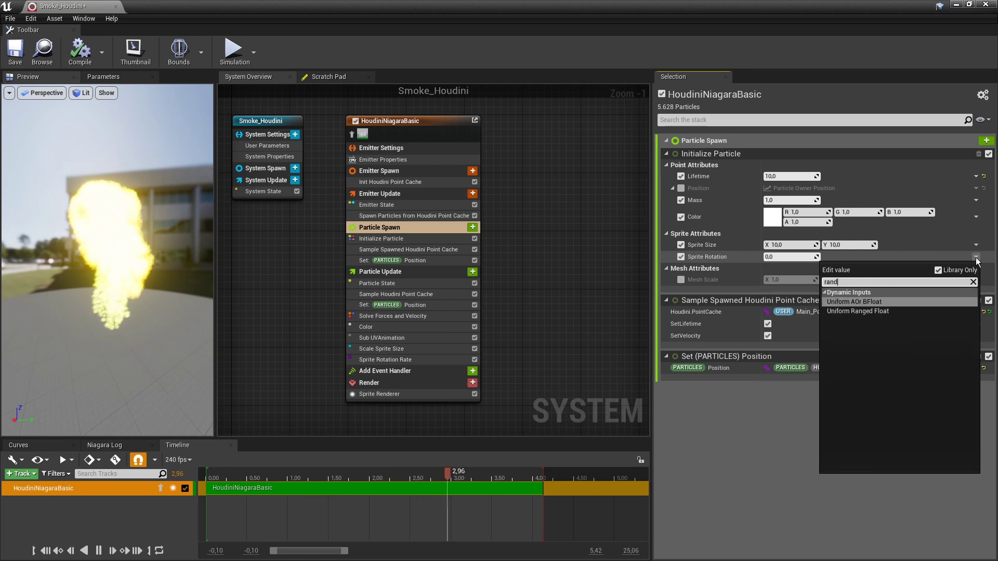
left_click(854, 313)
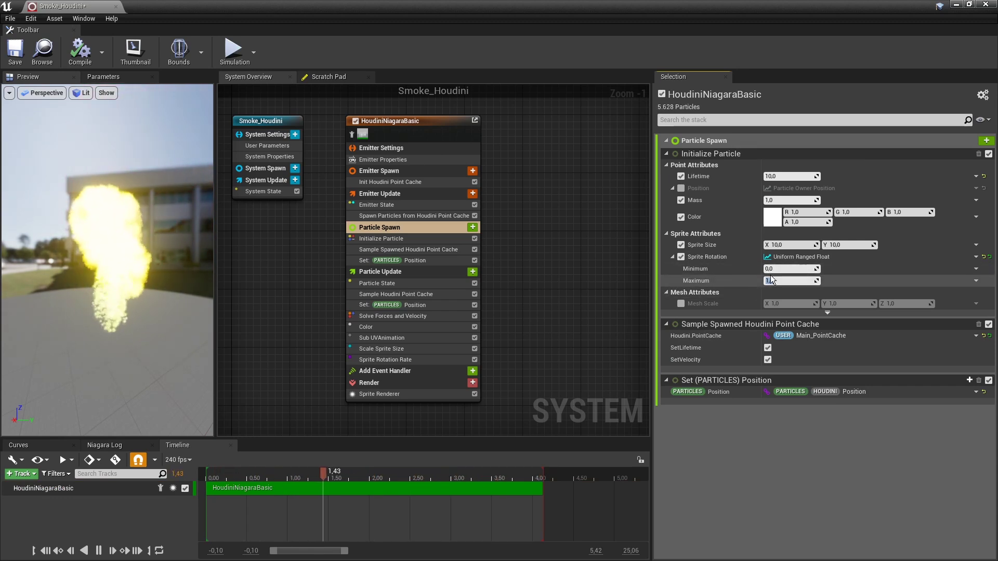
key("Return")
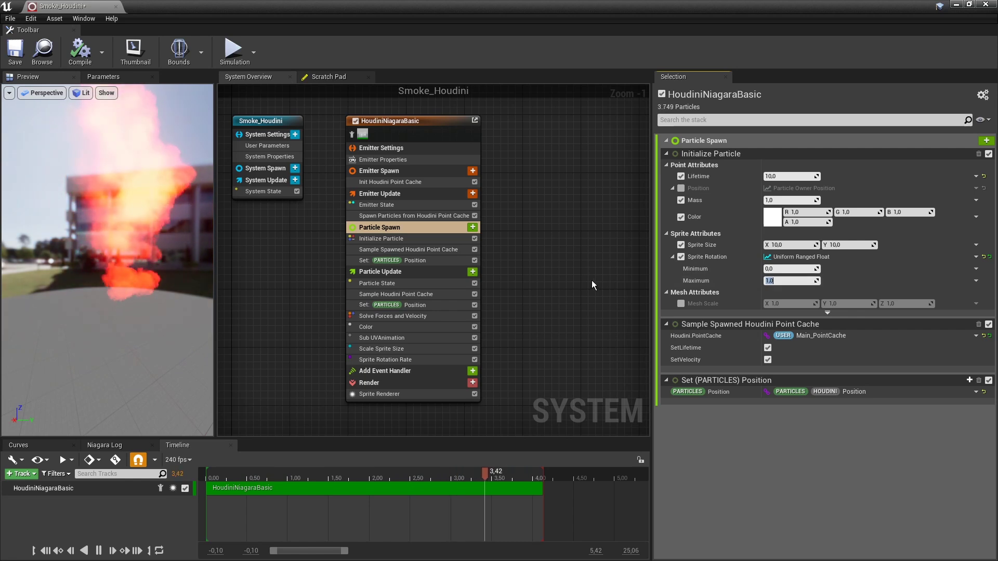
left_click(775, 281)
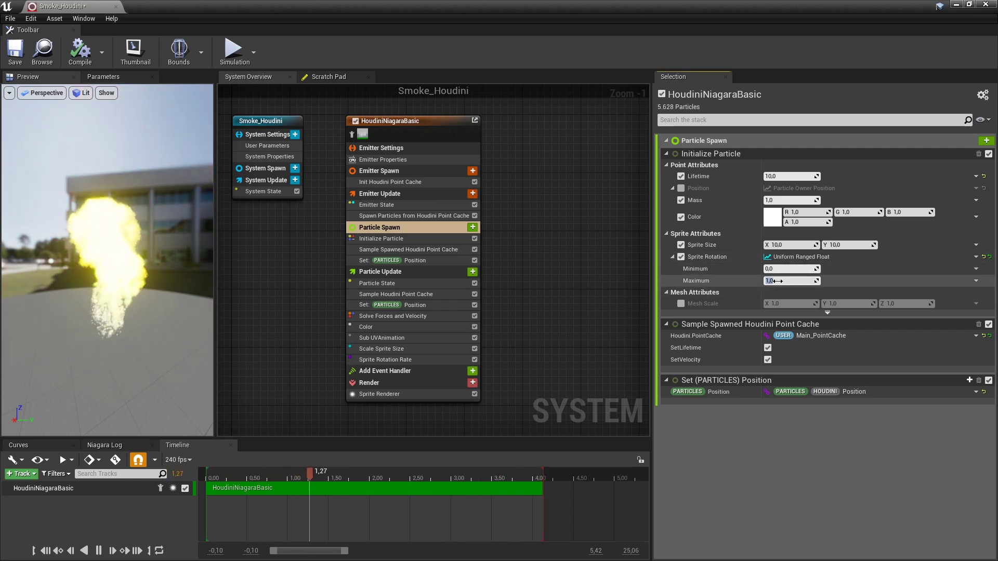
type("50")
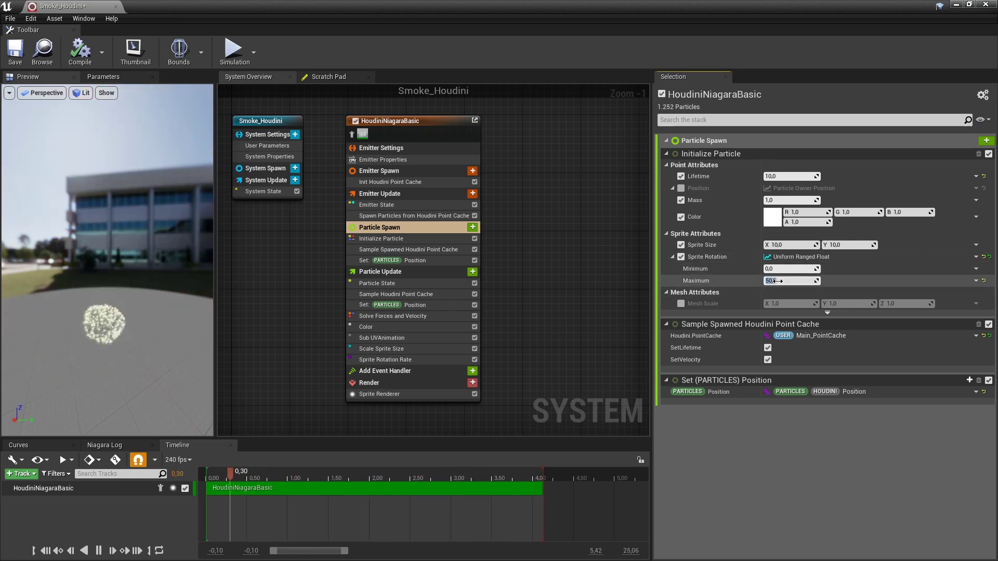
key("Return")
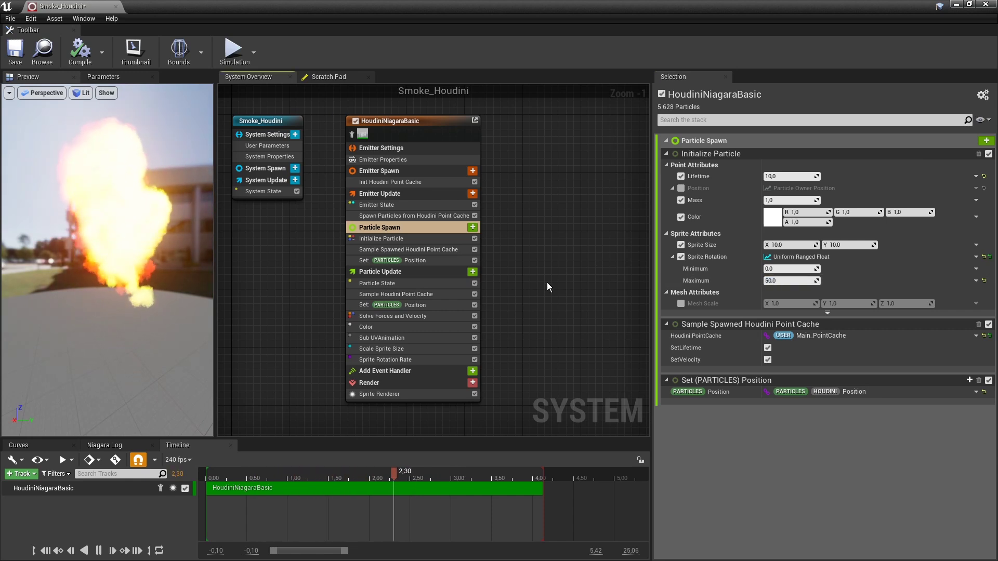
left_click_drag(117, 283, 88, 280)
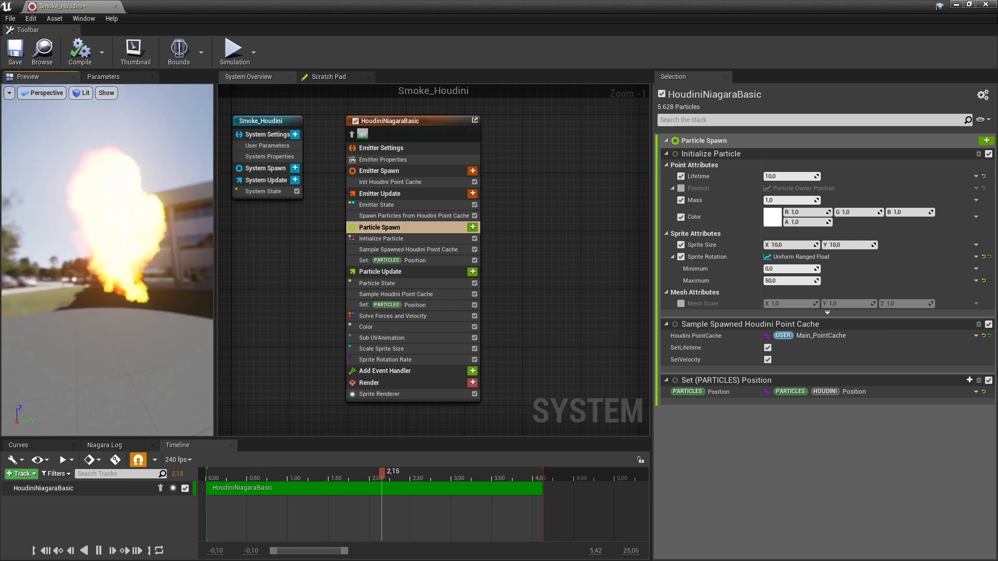
left_click(986, 4)
Drag Smoke_Houdini from the Niagara/Tutorial folder into Test_Scene's viewport
right_click_drag(471, 279, 471, 267)
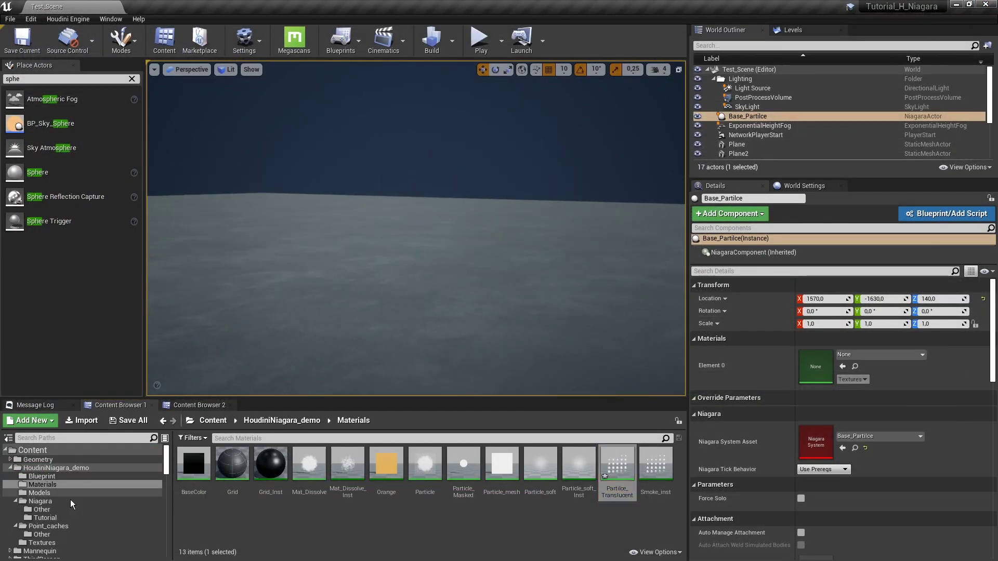
left_click(53, 503)
left_click(45, 518)
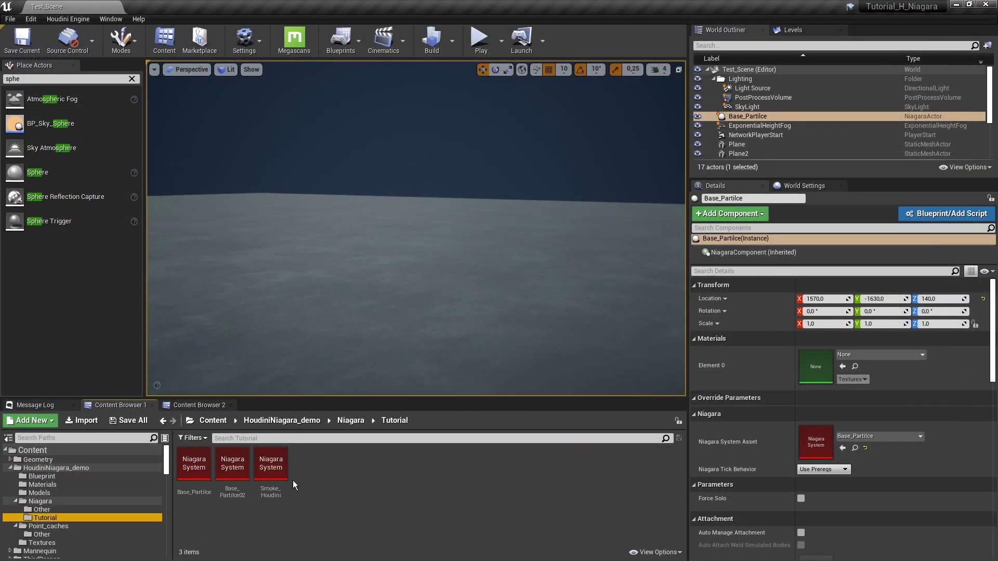
left_click_drag(271, 479, 404, 307)
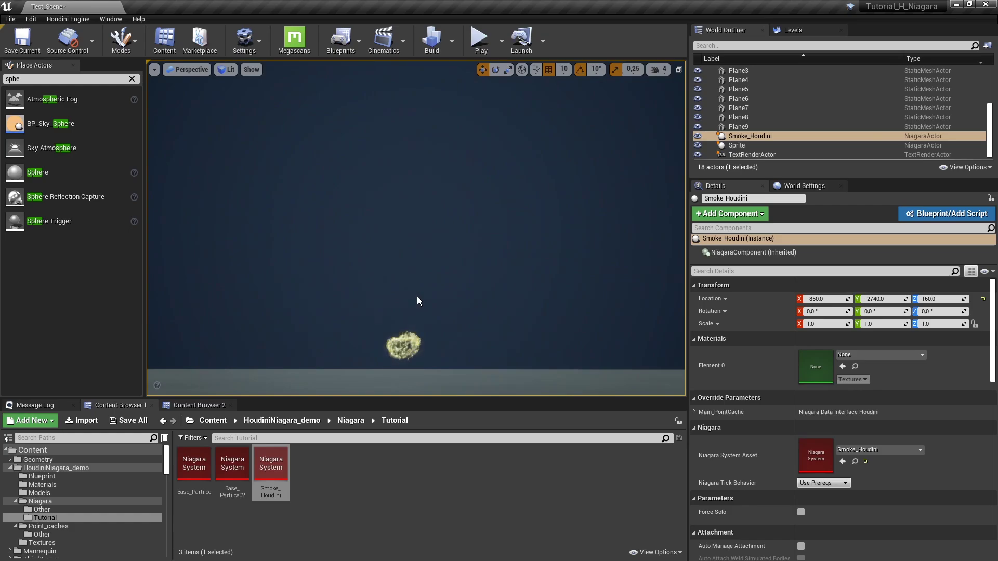
key("ctrl+e")
left_click_drag(651, 102, 745, 163)
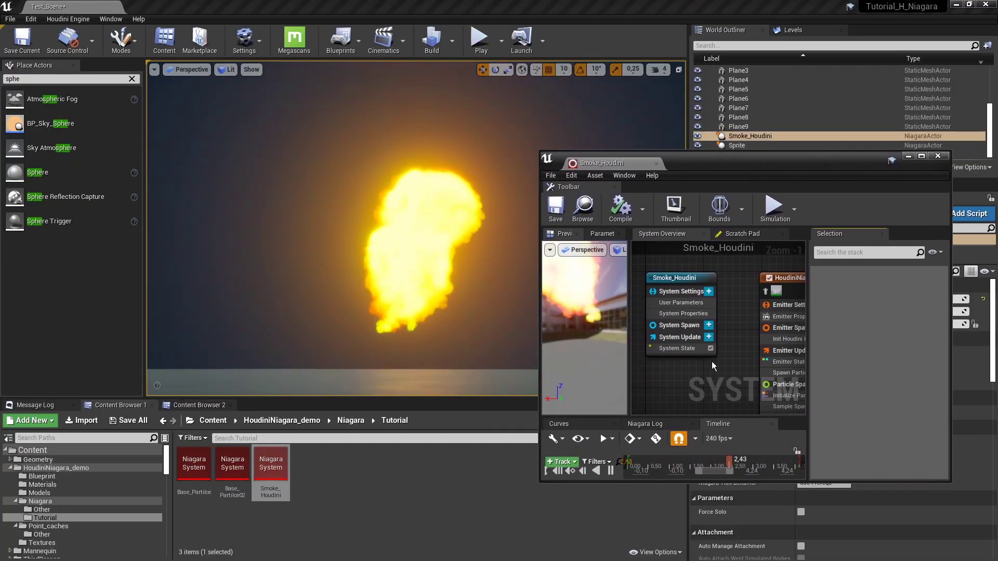
left_click_drag(684, 152, 684, 26)
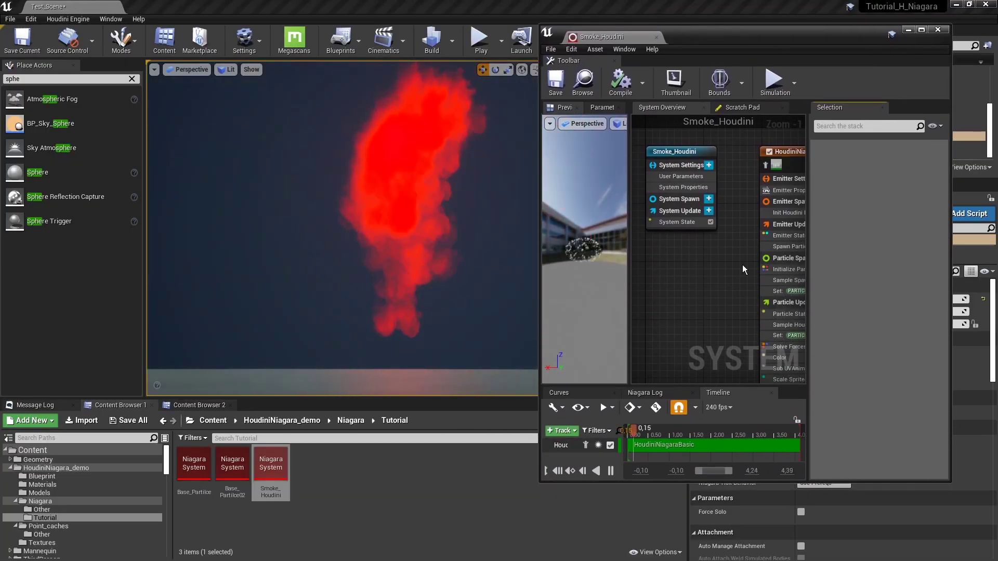
right_click_drag(742, 264, 640, 171)
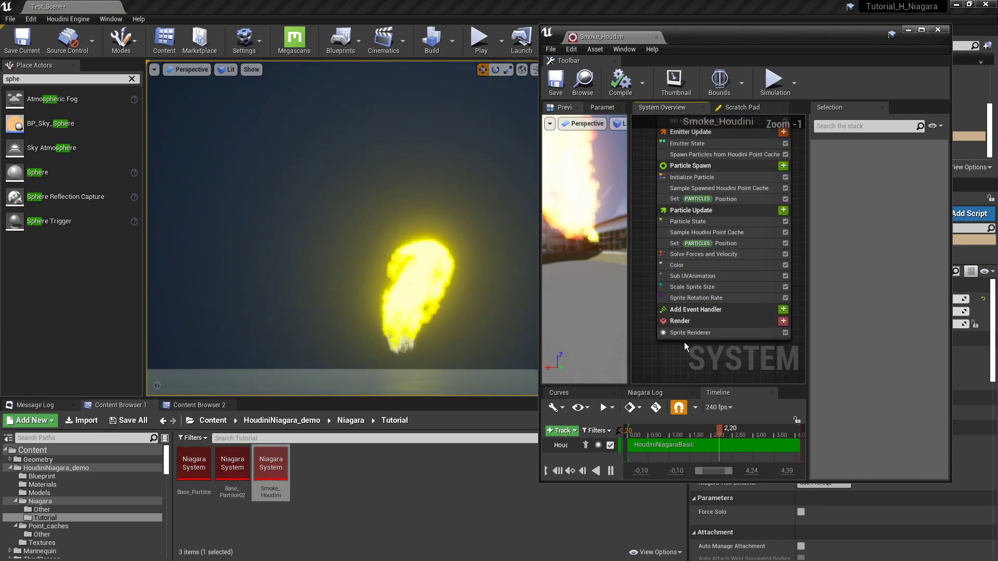
scroll(651, 278, "down", 1)
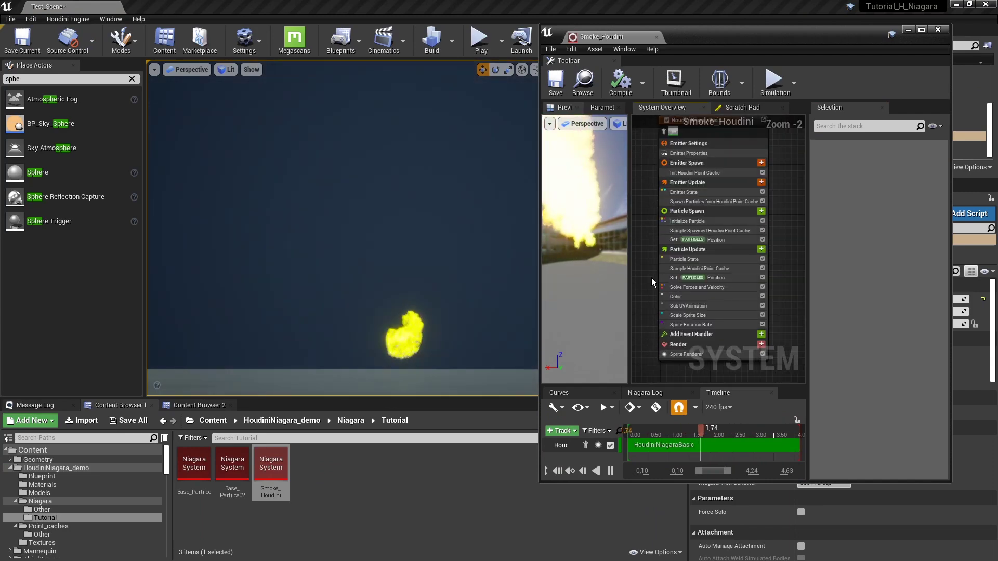
scroll(651, 277, "down", 1)
left_click(689, 167)
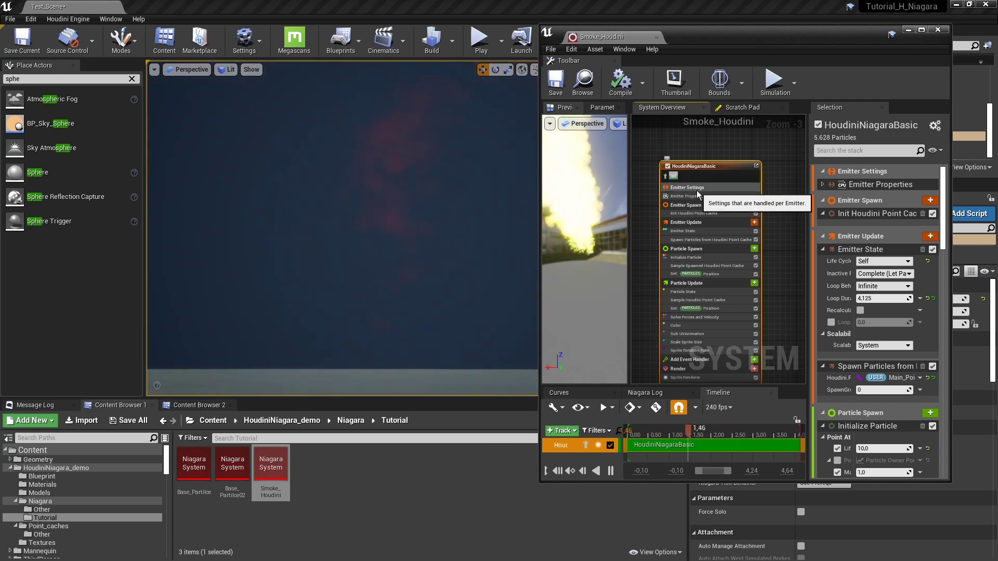
left_click(698, 189)
left_click(687, 197)
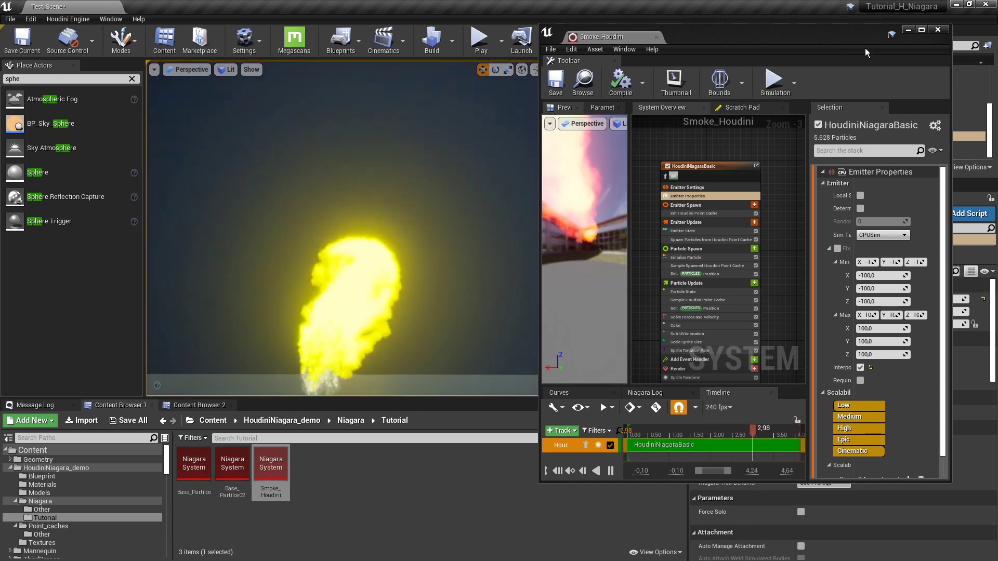
left_click(906, 31)
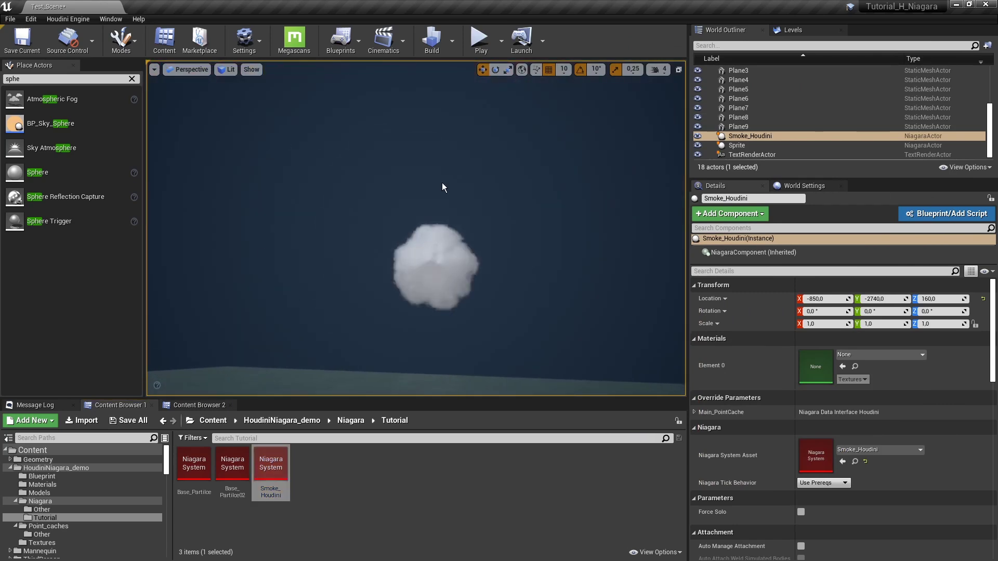
Select the Sprite effect actor and frame its yellow fire plume near the ground
left_click(457, 257)
left_click(436, 235)
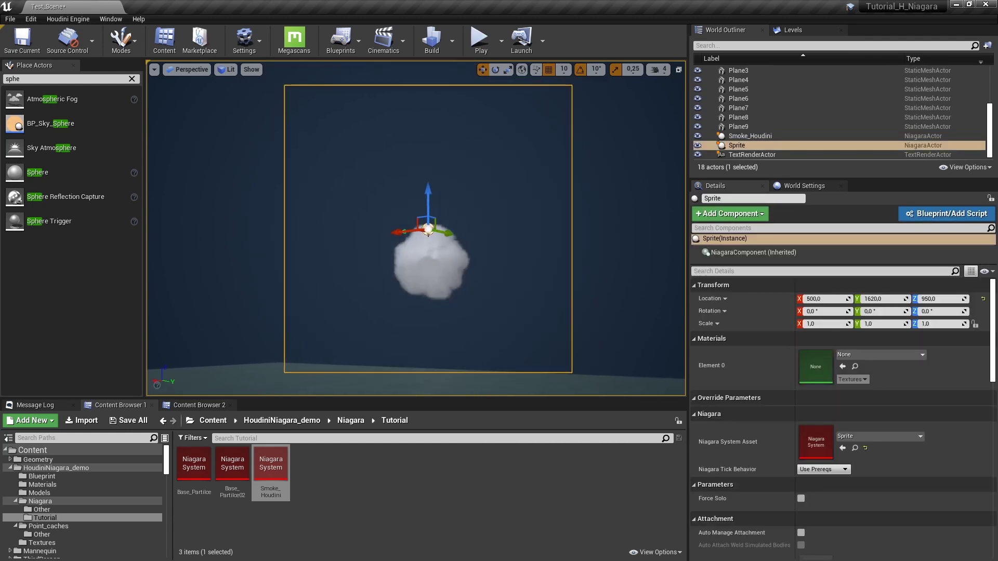
right_click_drag(428, 229, 403, 229)
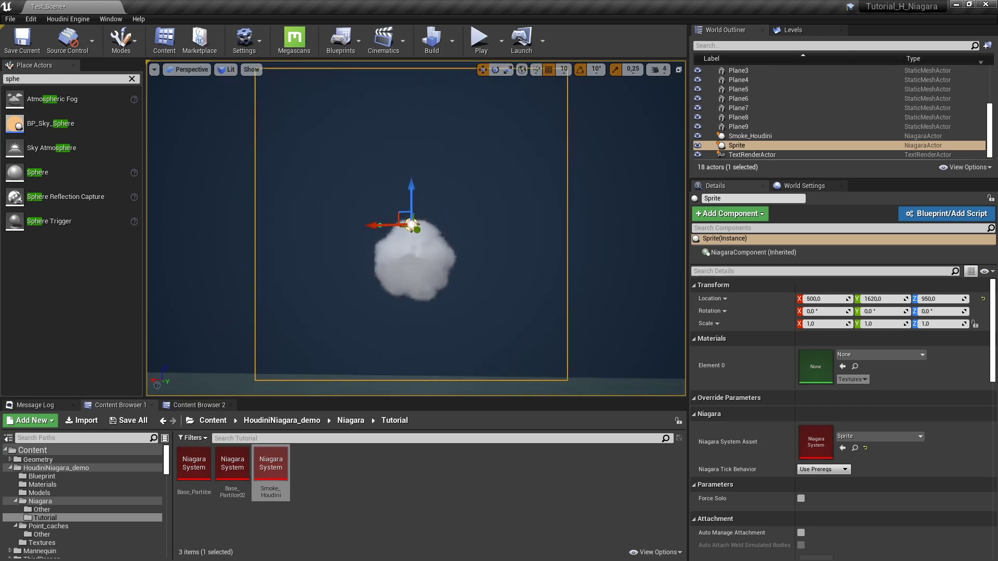
right_click_drag(530, 263, 531, 280)
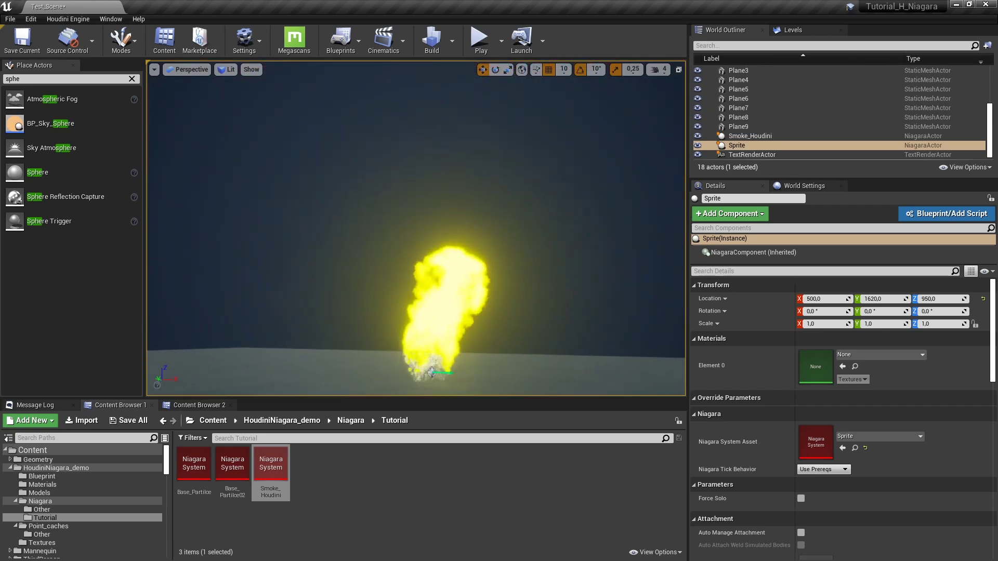
right_click_drag(530, 281, 520, 277)
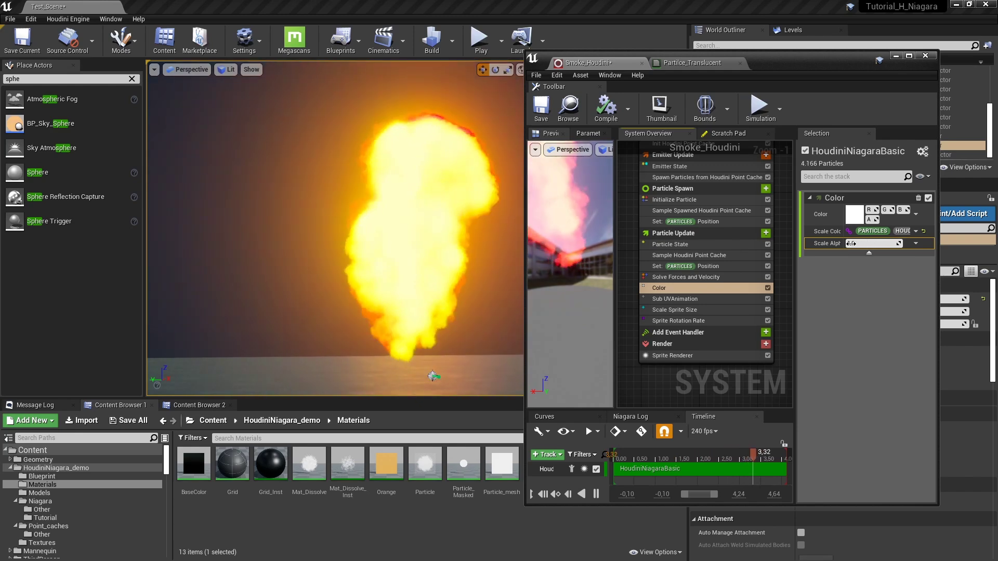
Drive Scale Alpha with a fade curve, end key at 0.89 and a middle key at 0.54
left_click(916, 244)
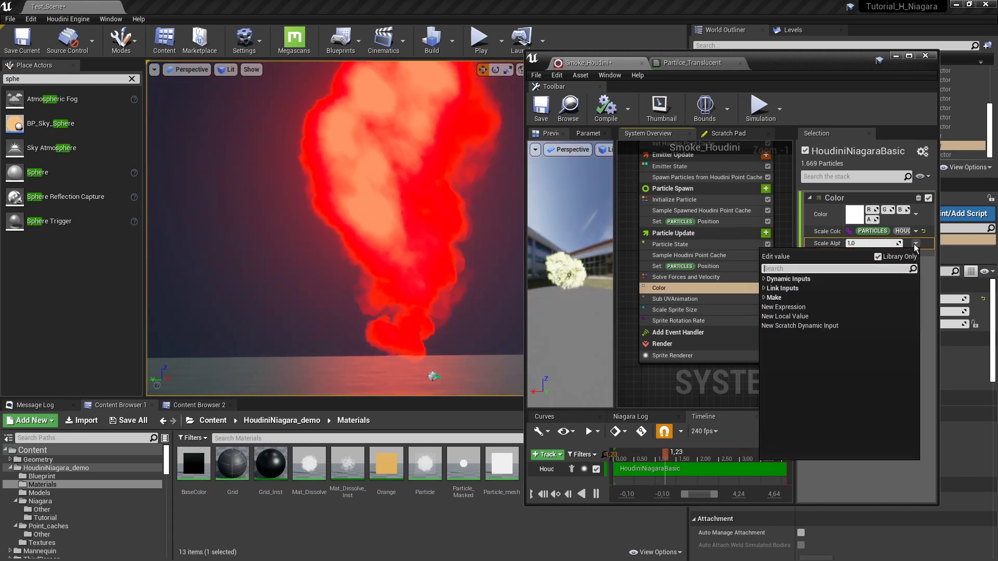
left_click(787, 288)
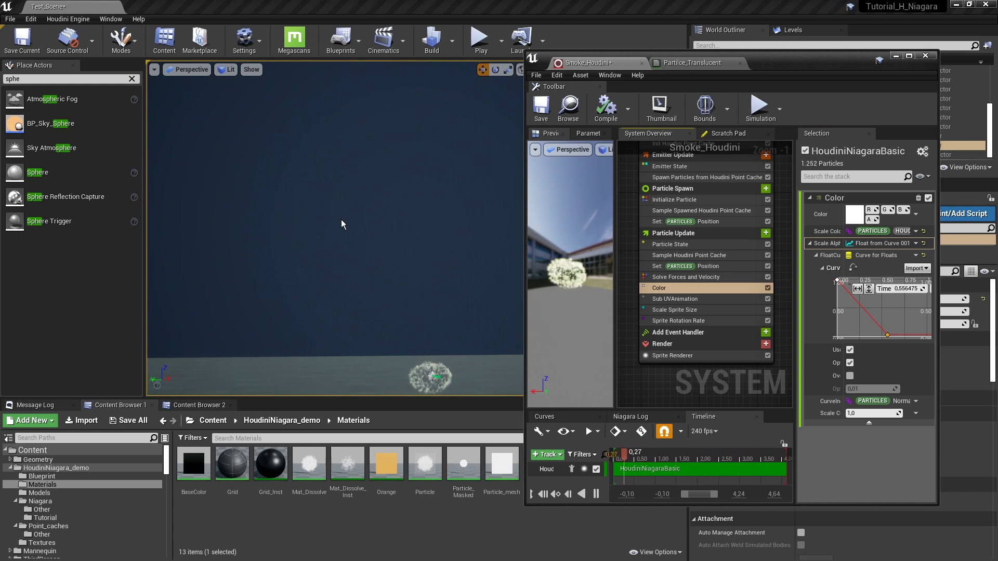
left_click_drag(887, 335, 918, 334)
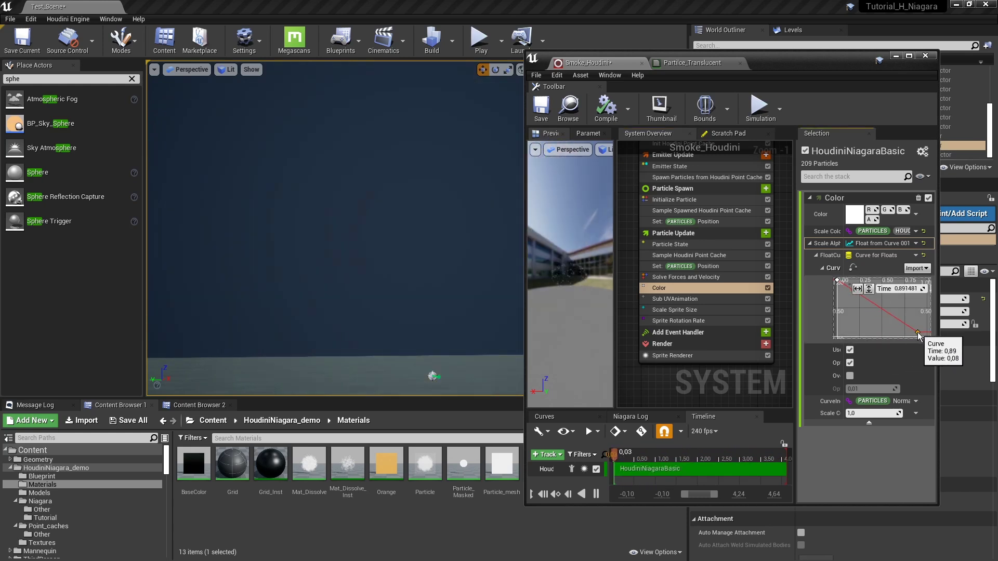
left_click(910, 312, "shift")
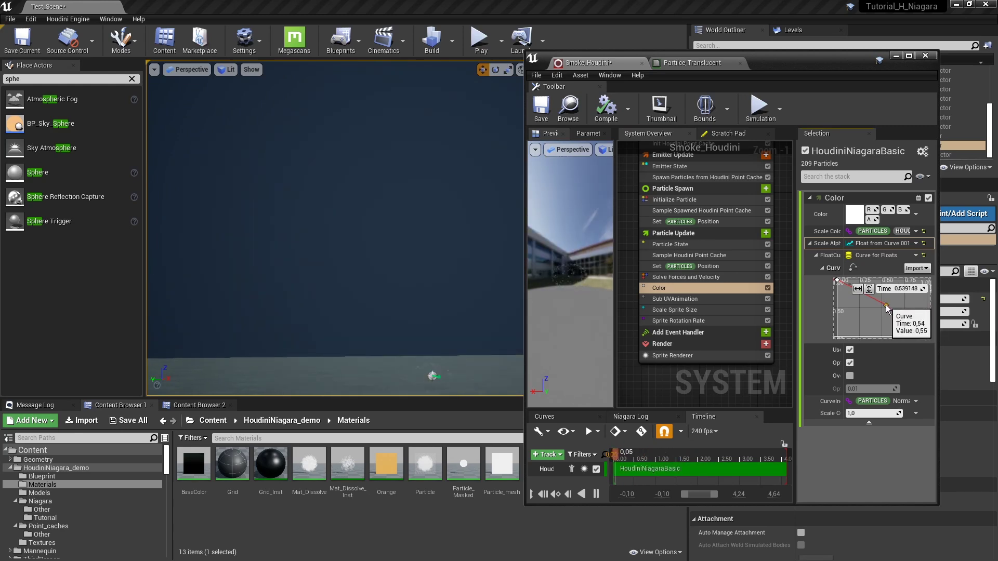
left_click_drag(891, 308, 886, 305)
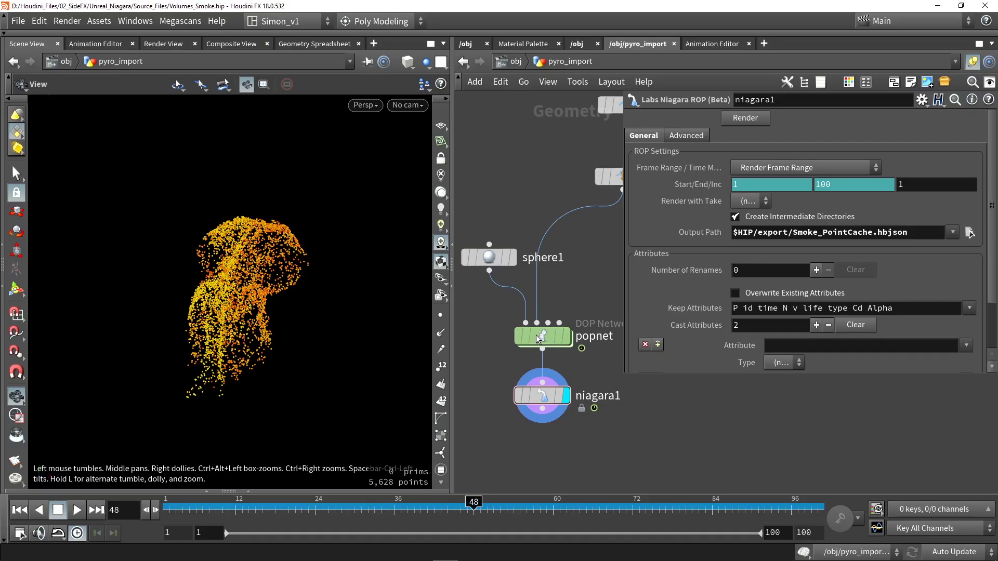
In popnet, move popcolor1's black ramp key left, check the frames, then select niagara1
double_click(536, 335)
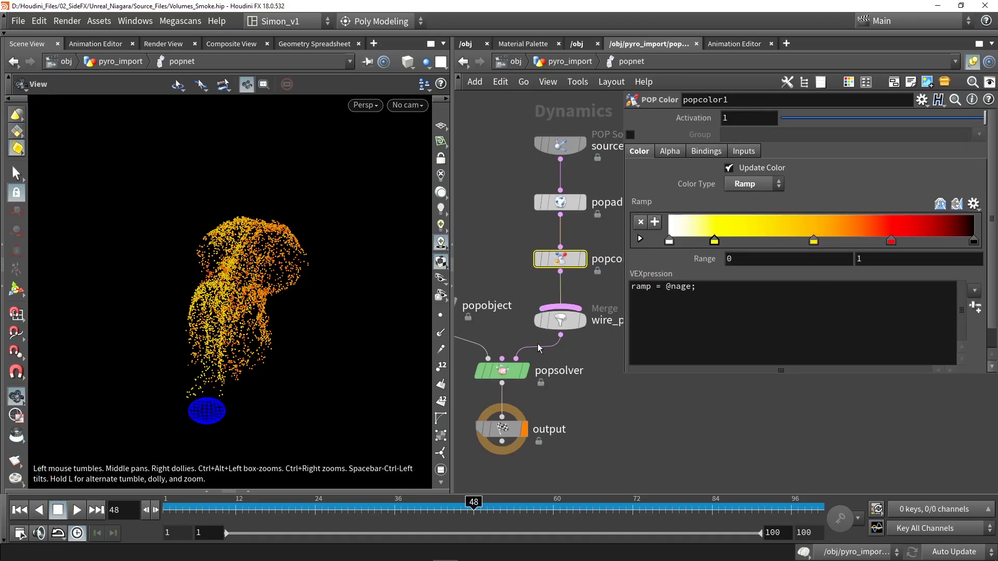
left_click(618, 502)
left_click_drag(619, 502, 653, 502)
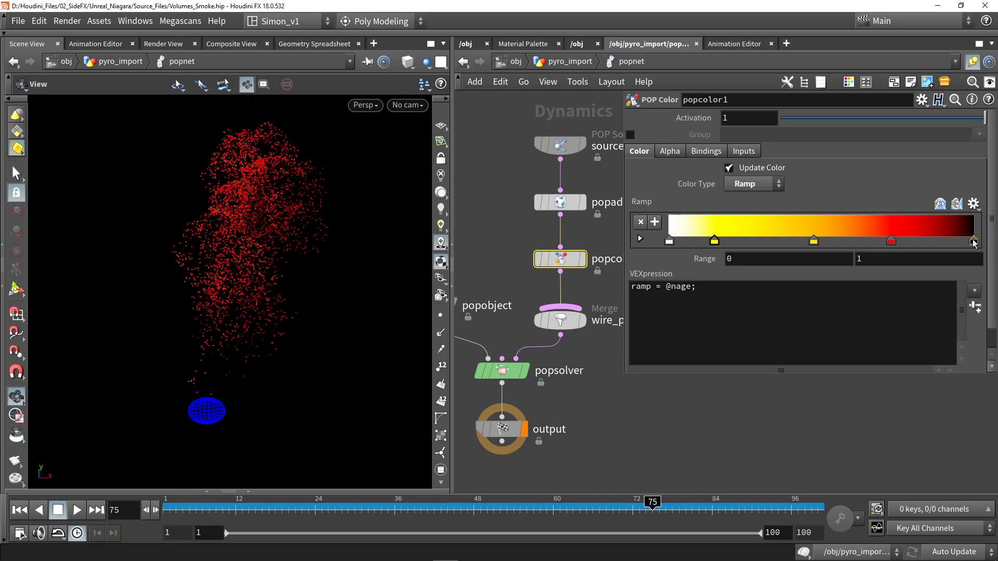
left_click_drag(974, 241, 957, 243)
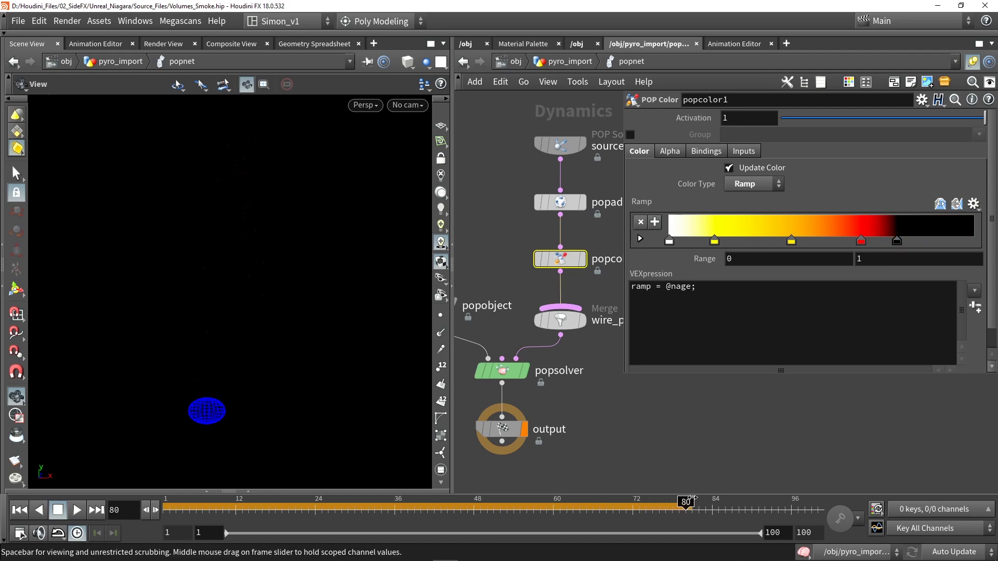
left_click_drag(715, 491, 676, 502)
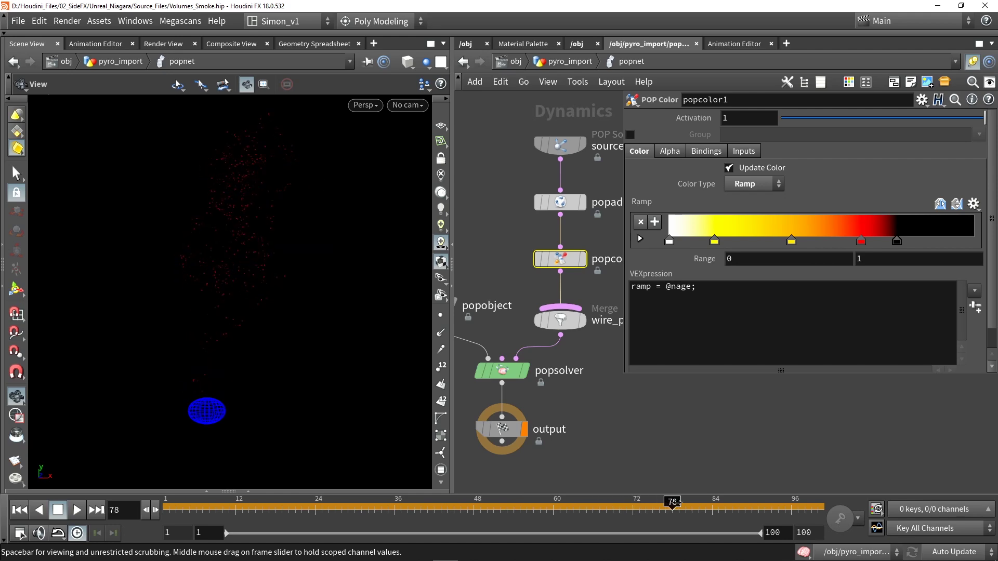
left_click(574, 63)
left_click(544, 398)
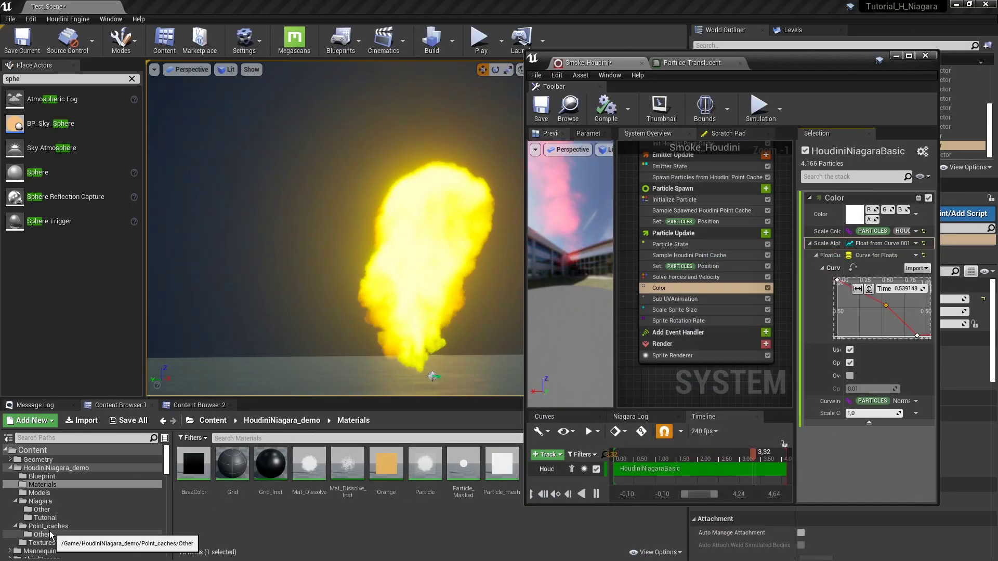
Browse to the Point_caches folder and inspect the Smoke_PointCache asset actions without choosing one
left_click(47, 526)
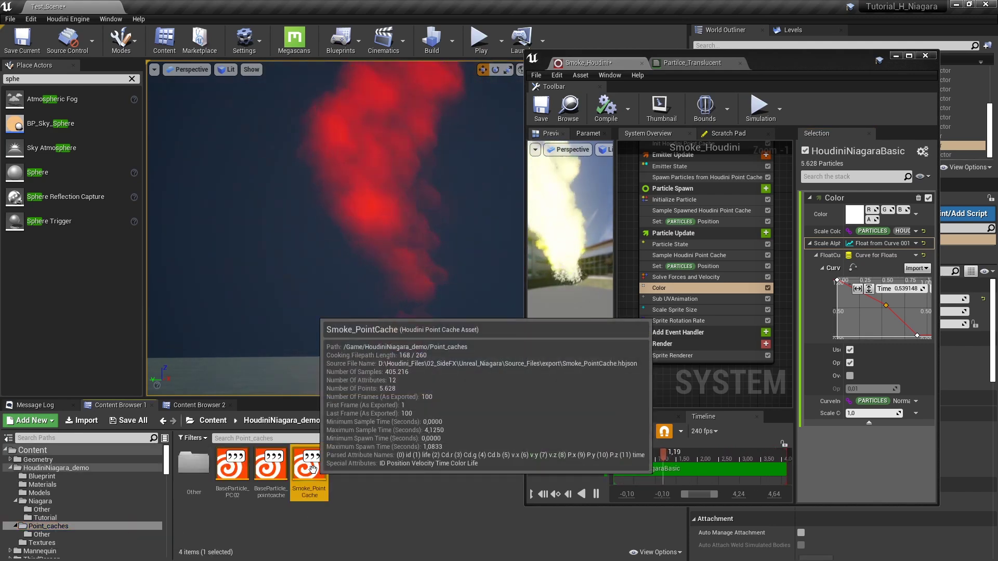
right_click(312, 467)
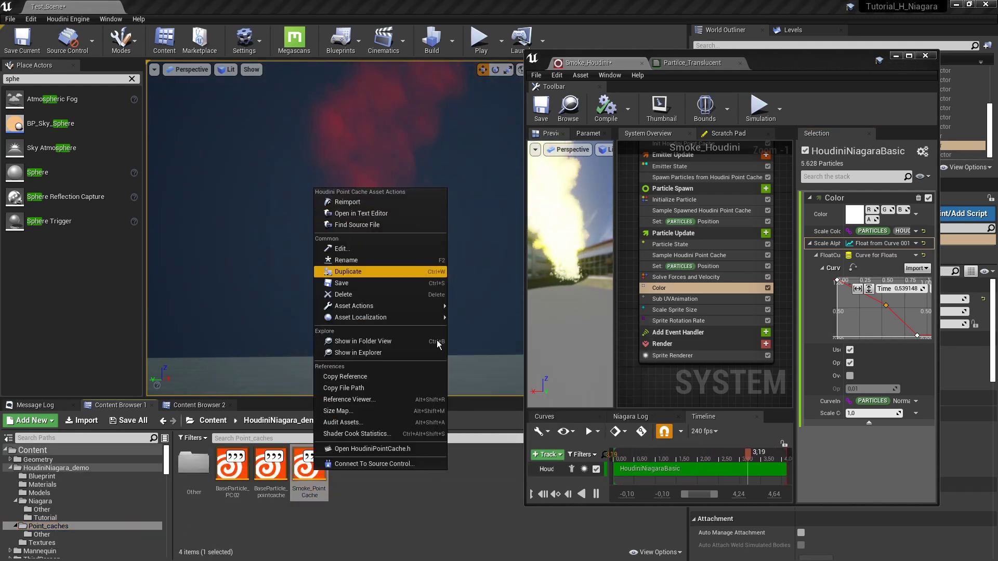
left_click(470, 511)
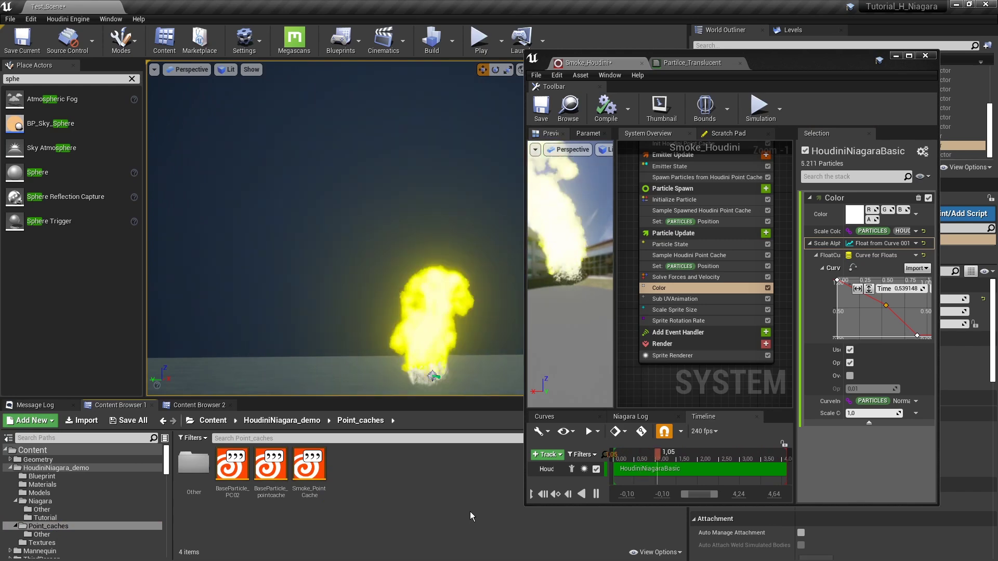